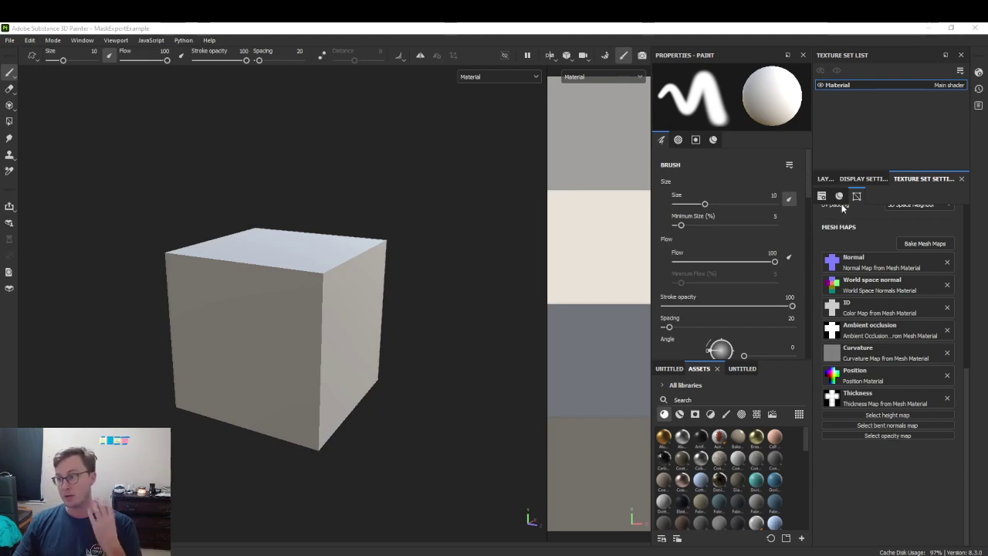
# Show the layer stack with Layer 1, then orbit and zoom out around the plain cube.
pyautogui.click(825, 179)
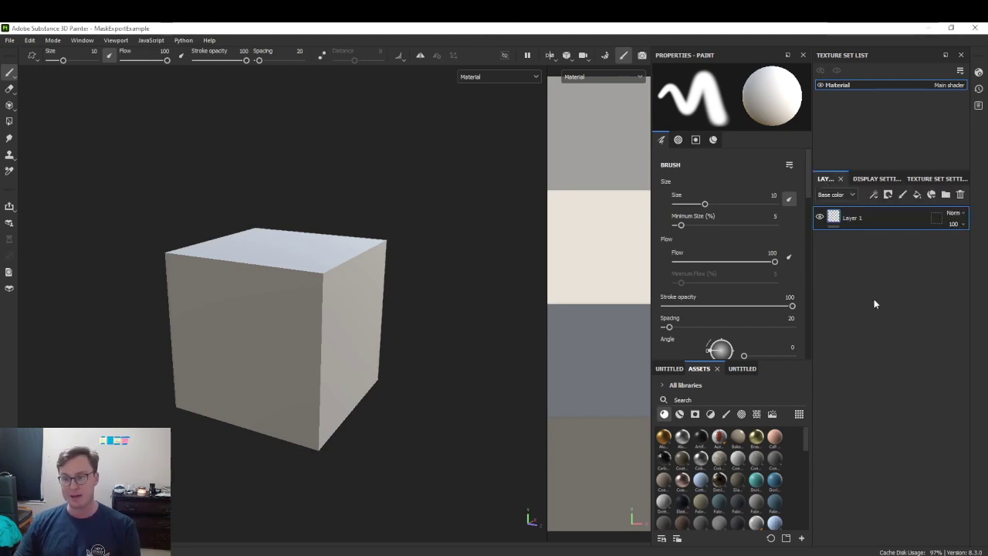
pyautogui.keyDown('alt'); pyautogui.moveTo(322, 330); pyautogui.dragTo(393, 328); pyautogui.keyUp('alt')
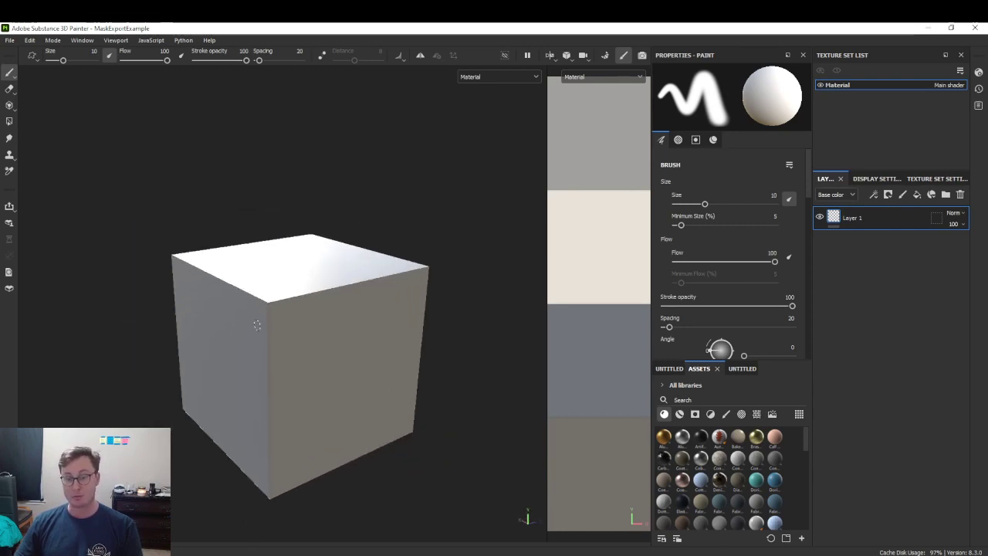
pyautogui.keyDown('alt'); pyautogui.moveTo(257, 325); pyautogui.dragTo(324, 353); pyautogui.keyUp('alt')
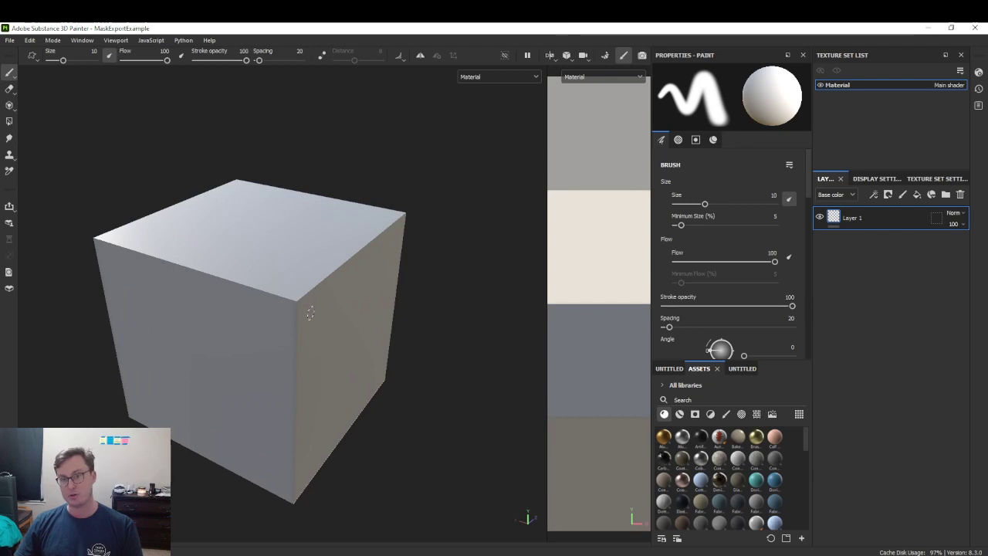
pyautogui.keyDown('alt'); pyautogui.moveTo(278, 309); pyautogui.dragTo(372, 294); pyautogui.keyUp('alt')
pyautogui.scroll(-3, 373, 294)
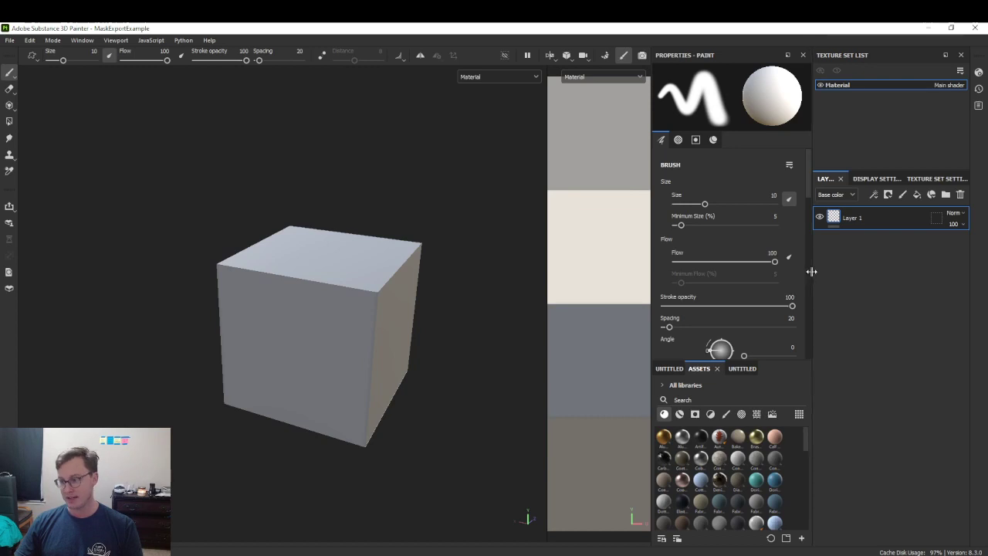
# Widen the side panels and show Texture Set Settings' channels, Base color through Emissive.
pyautogui.moveTo(811, 271); pyautogui.dragTo(756, 276)
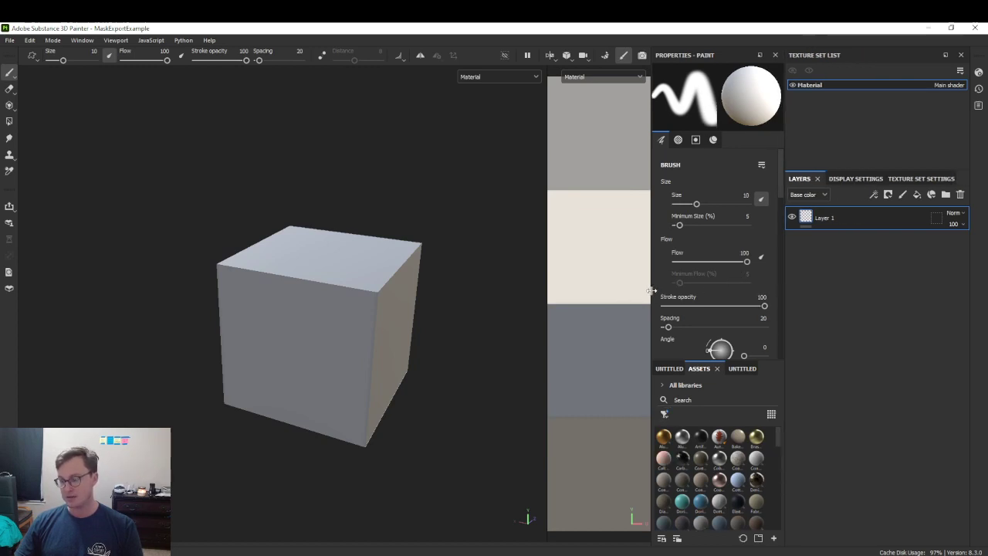
pyautogui.moveTo(650, 289); pyautogui.dragTo(554, 290)
pyautogui.click(857, 179)
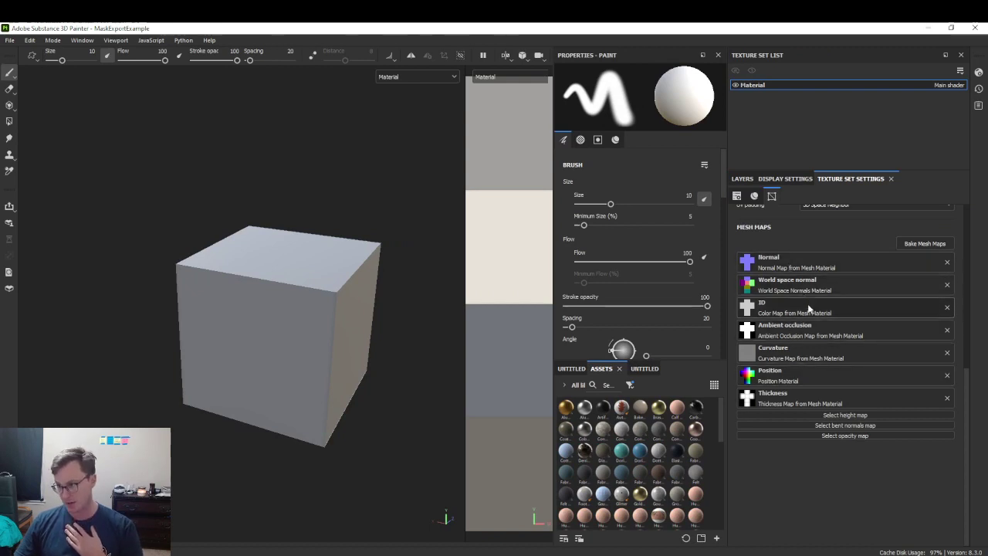
pyautogui.scroll(3, 810, 306)
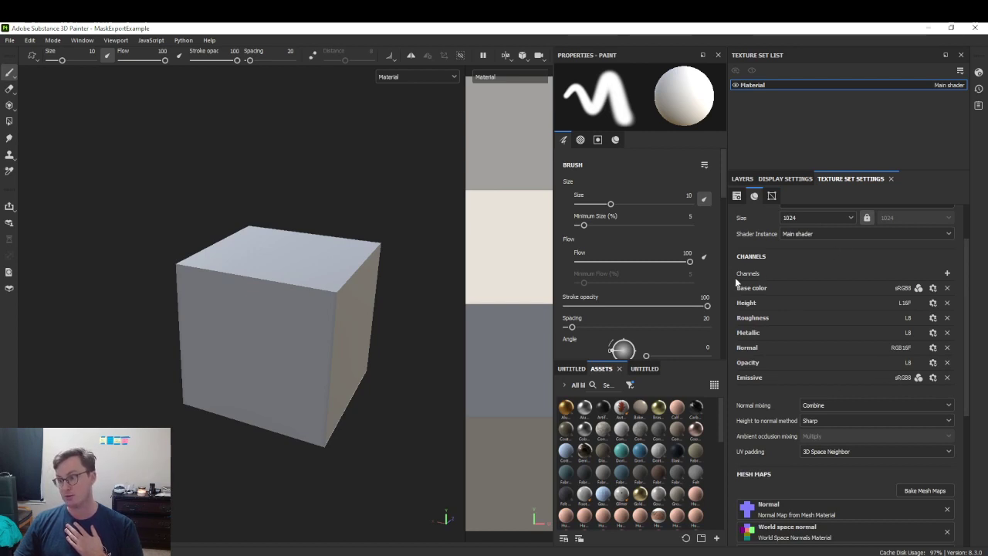
# Add the User0 user channel to the Material texture set, keeping the name User0.
pyautogui.click(946, 274)
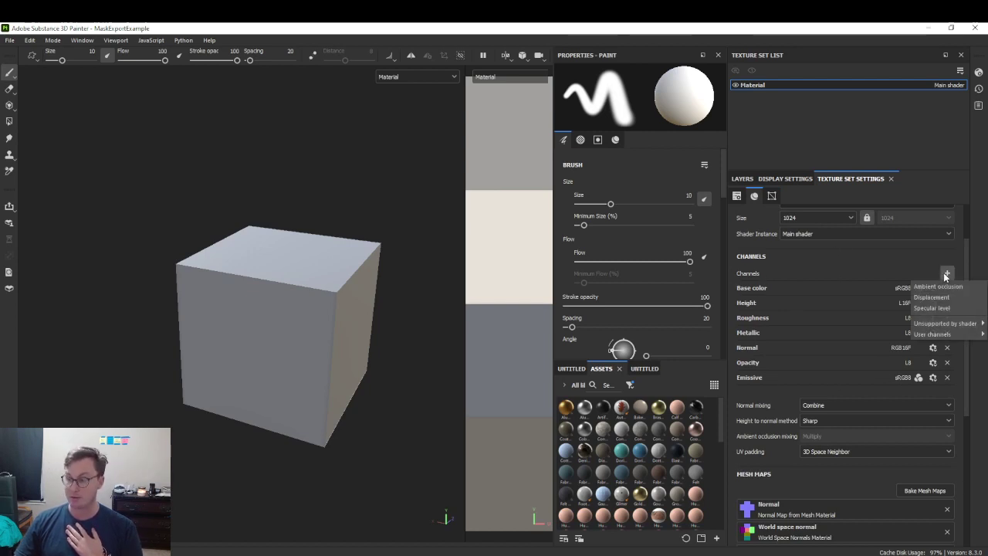
pyautogui.moveTo(931, 335)
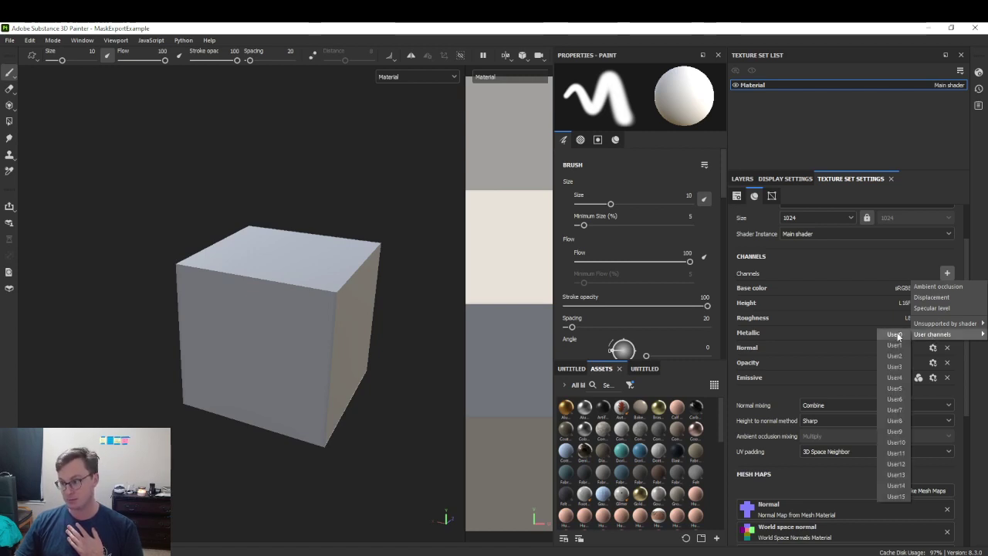
pyautogui.click(895, 334)
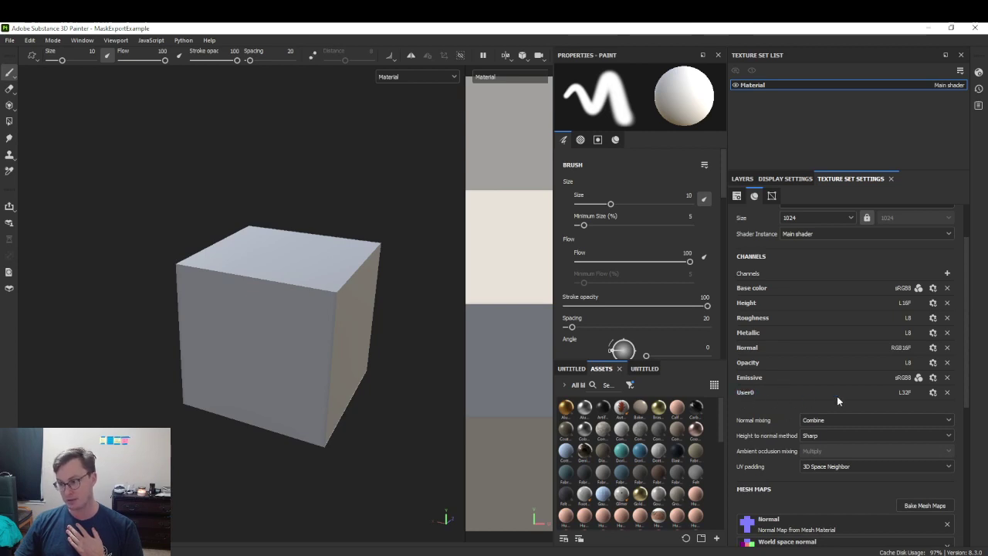
pyautogui.doubleClick(754, 392)
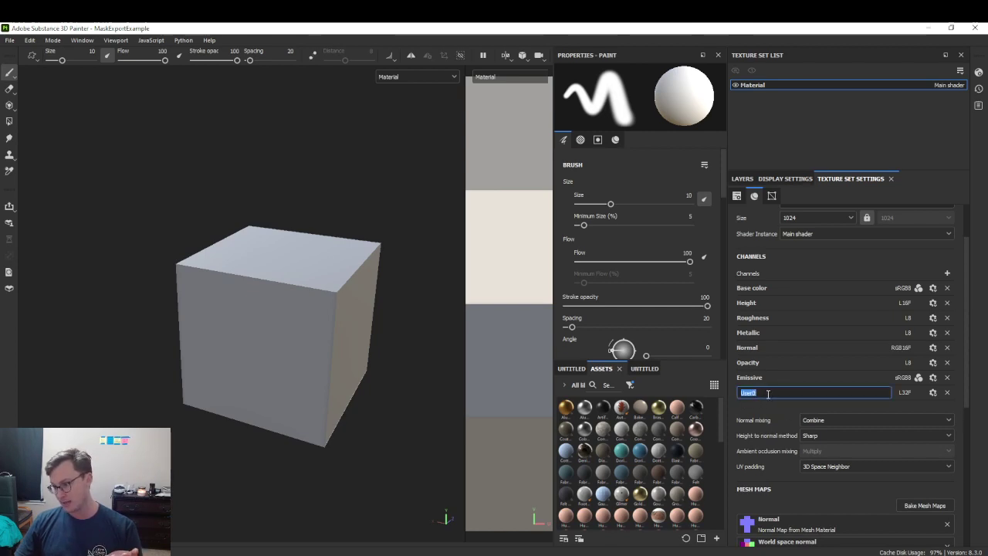
pyautogui.click(777, 400)
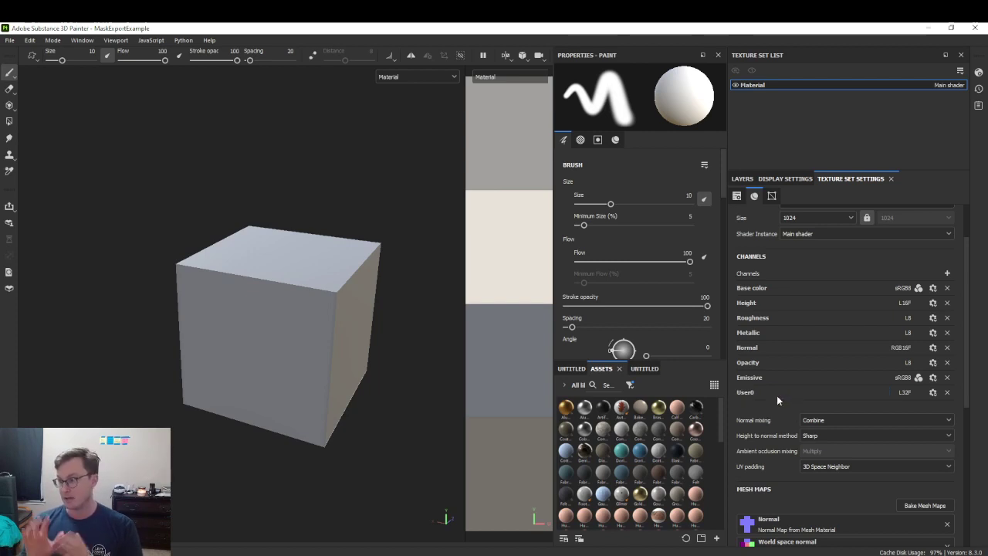
# Add Fill layer 1 above Layer 1 and drag its User0 value from 1 to 0.
pyautogui.click(743, 180)
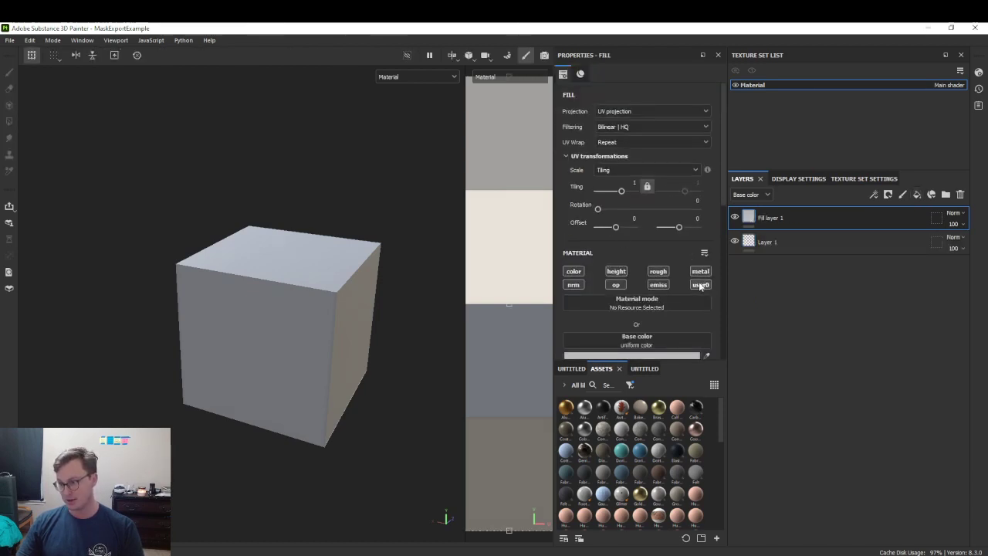
pyautogui.scroll(-5, 684, 258)
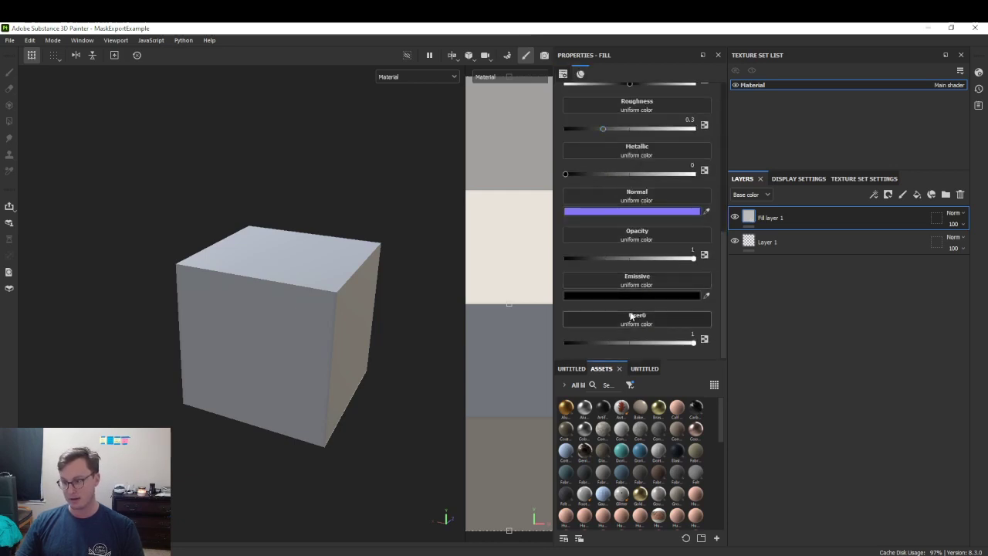
pyautogui.scroll(5, 639, 268)
pyautogui.scroll(-5, 639, 268)
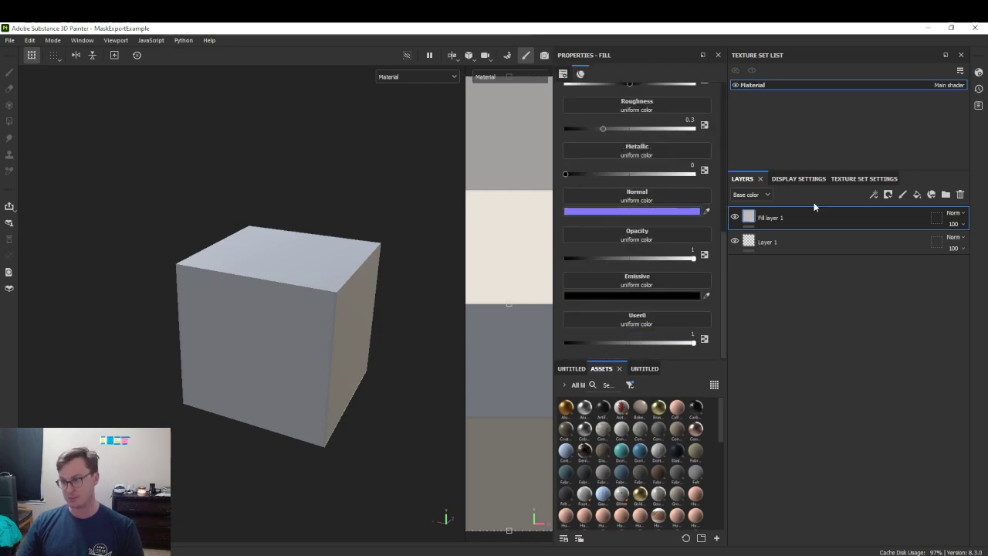
pyautogui.moveTo(688, 342); pyautogui.dragTo(454, 374)
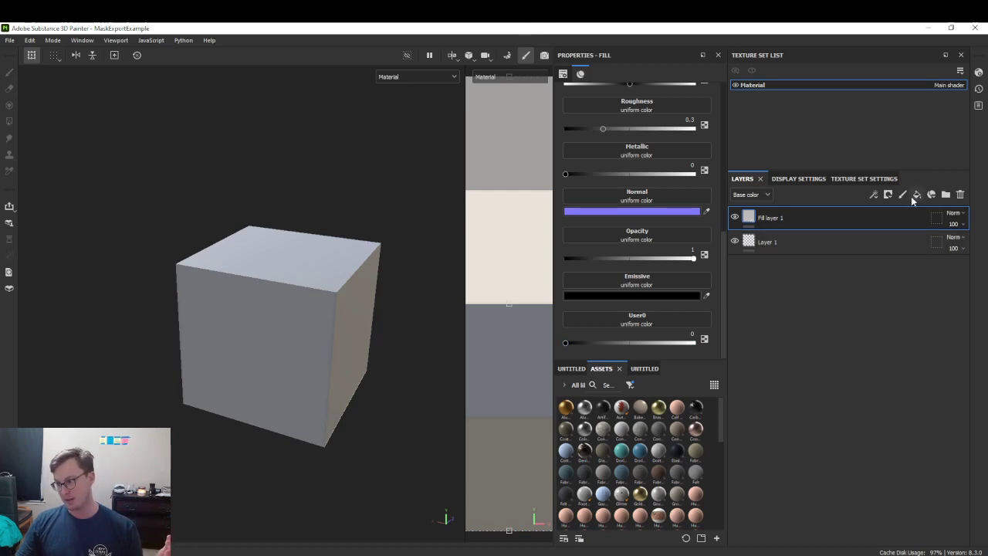
# Create a new layer folder named 'Target Mask'.
pyautogui.click(945, 195)
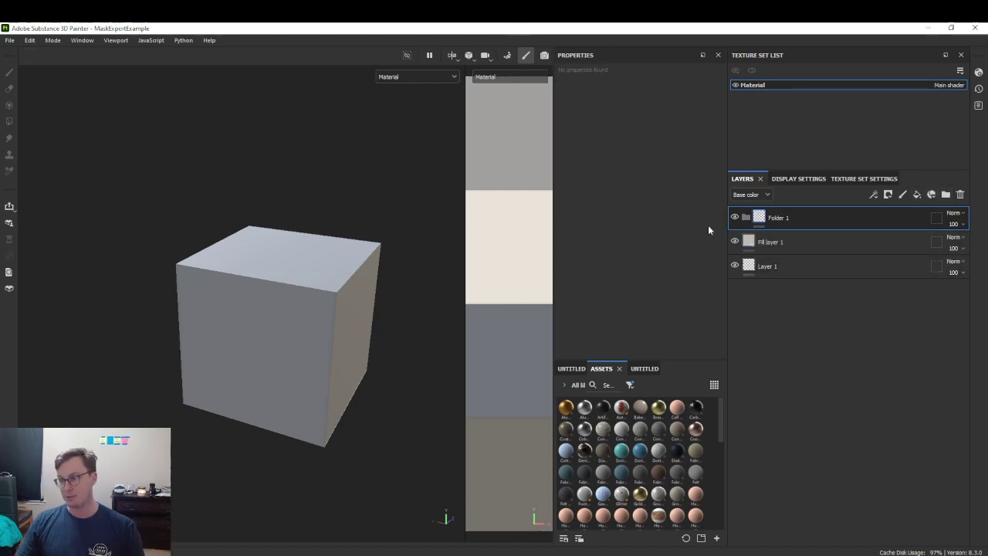
pyautogui.doubleClick(780, 220)
pyautogui.write('Target Mask')
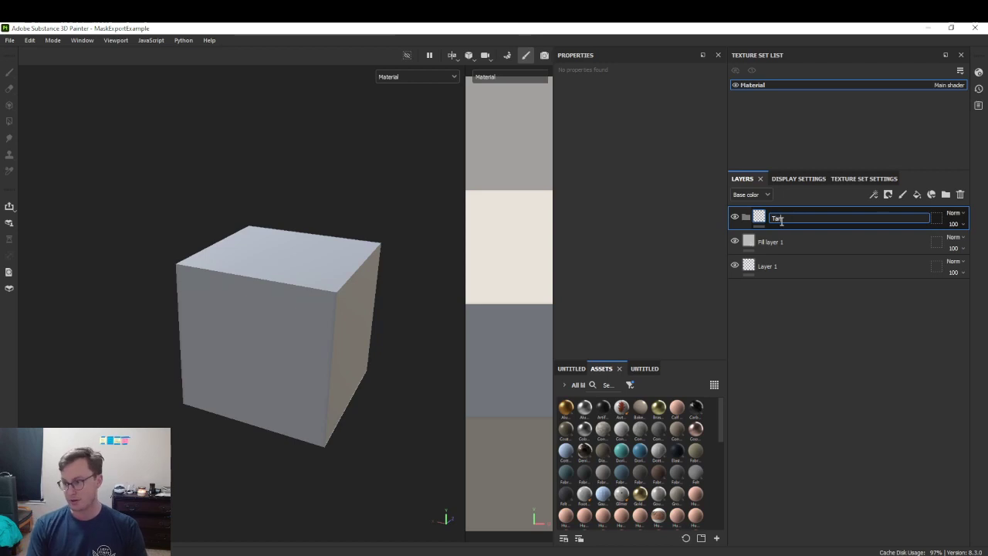
pyautogui.press('Return')
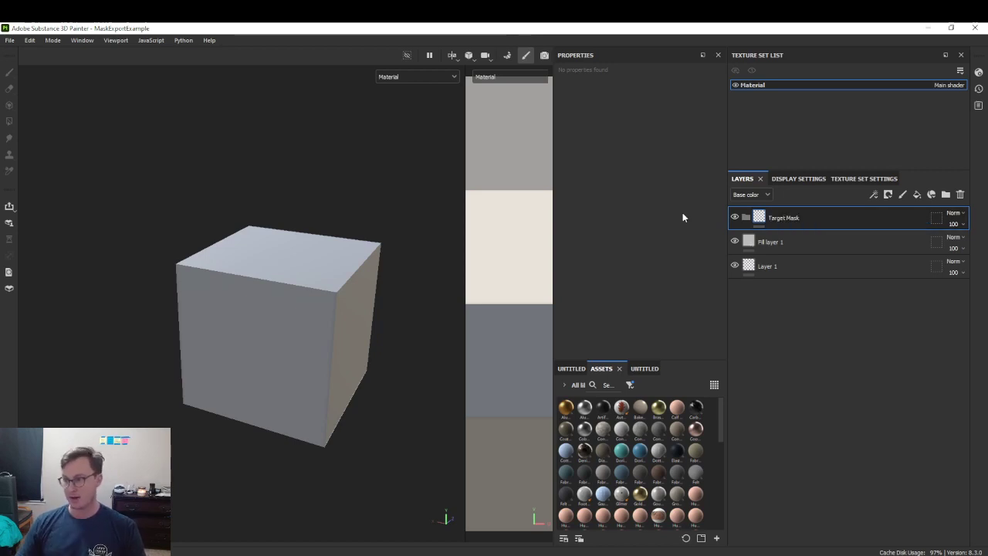
# Put a red Fill layer 2 inside Target Mask, limited to the color channel.
pyautogui.click(917, 194)
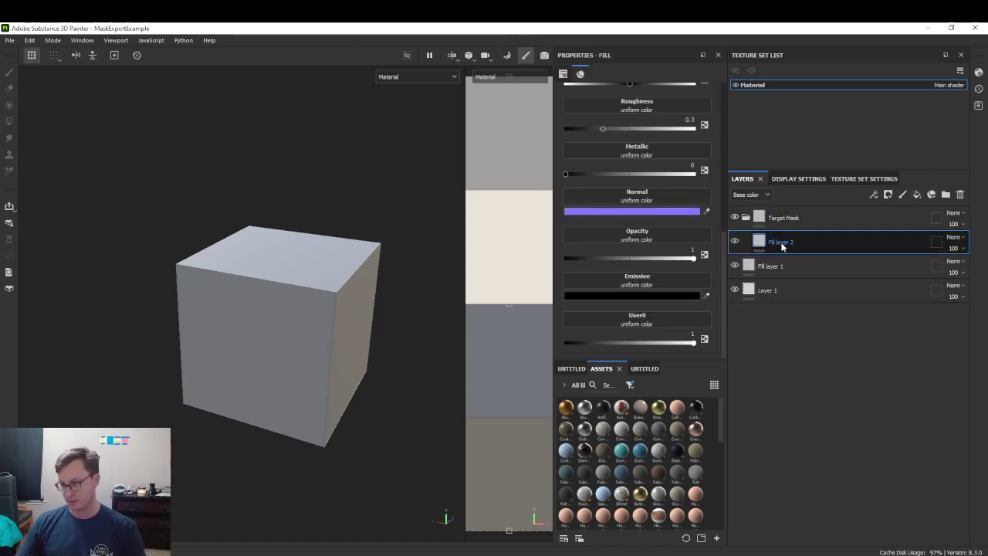
pyautogui.moveTo(776, 222); pyautogui.dragTo(782, 239)
pyautogui.click(632, 283)
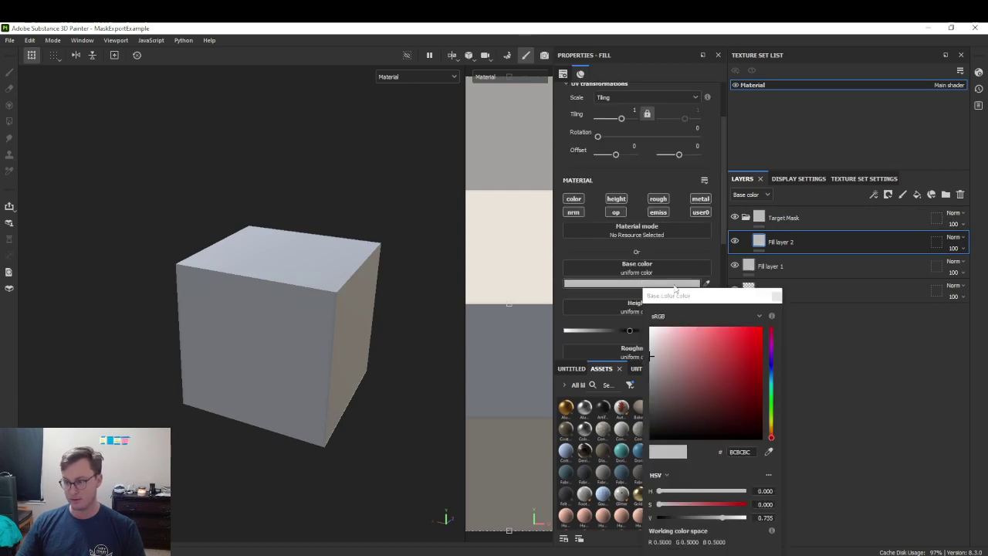
pyautogui.click(757, 318)
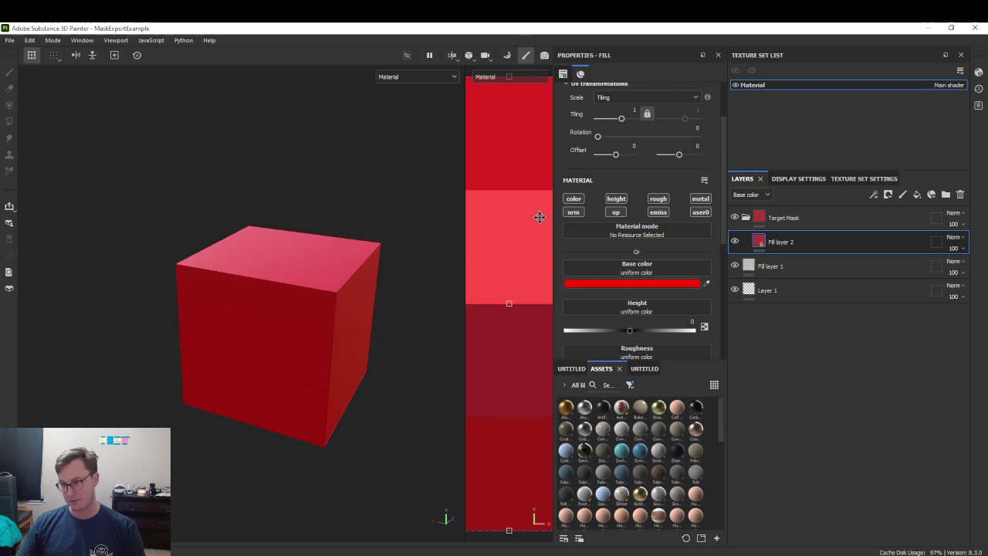
pyautogui.click(574, 199)
pyautogui.scroll(2, 311, 299)
pyautogui.scroll(3, 311, 300)
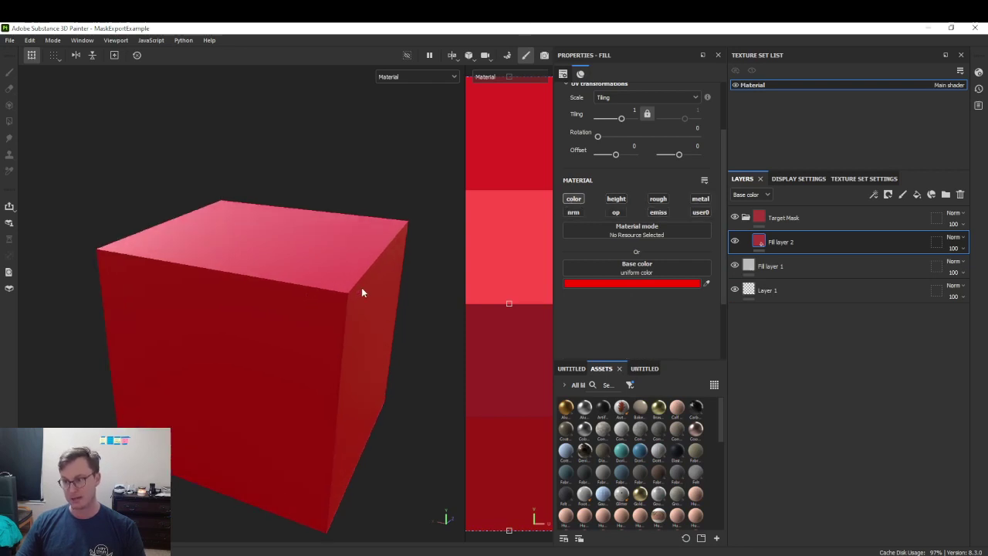
pyautogui.click(810, 217)
# Add a black mask to the Target Mask folder.
pyautogui.rightClick(810, 217)
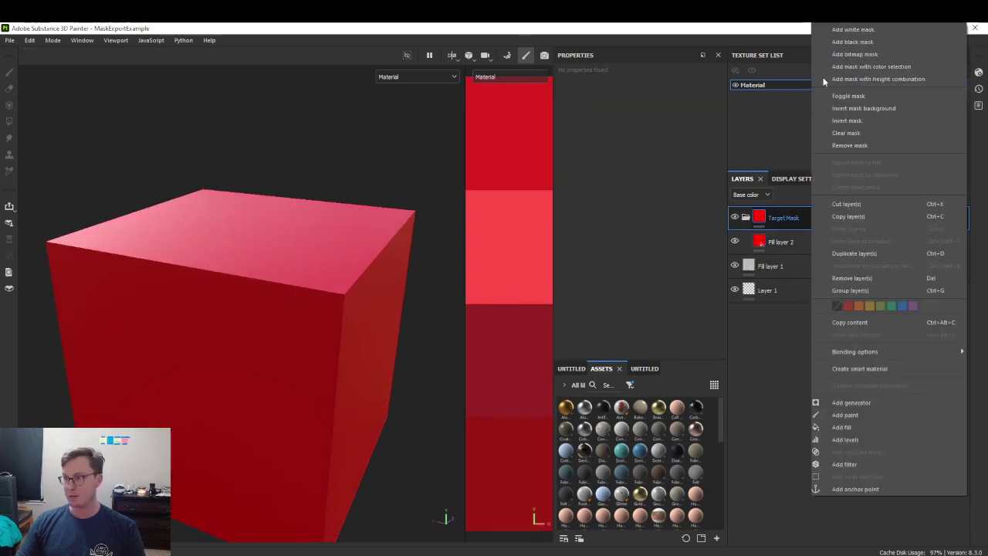
pyautogui.click(859, 40)
pyautogui.scroll(-4, 270, 352)
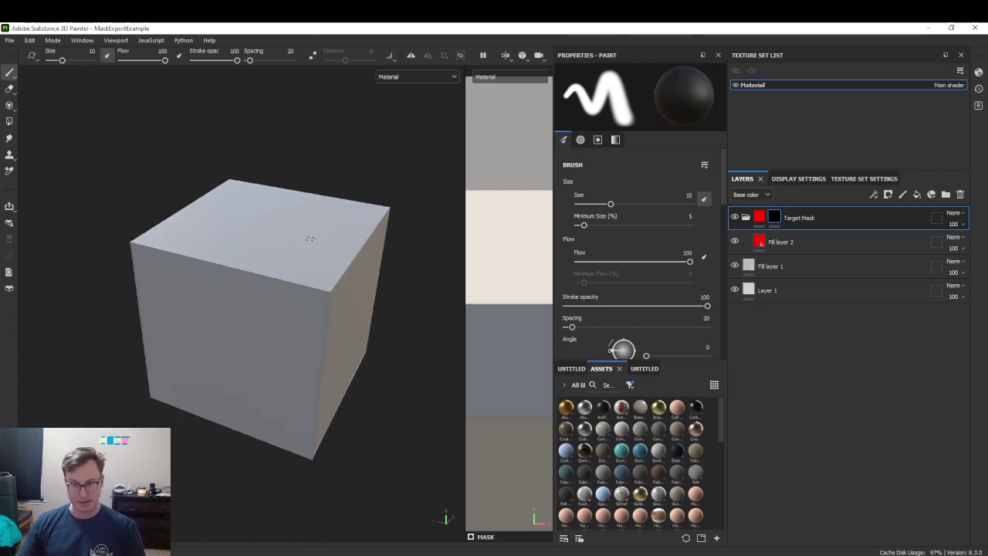
# Paint two eyes and a smile on the cube's top face, enlarging the brush.
pyautogui.keyDown('alt'); pyautogui.moveTo(310, 240); pyautogui.dragTo(224, 225); pyautogui.keyUp('alt')
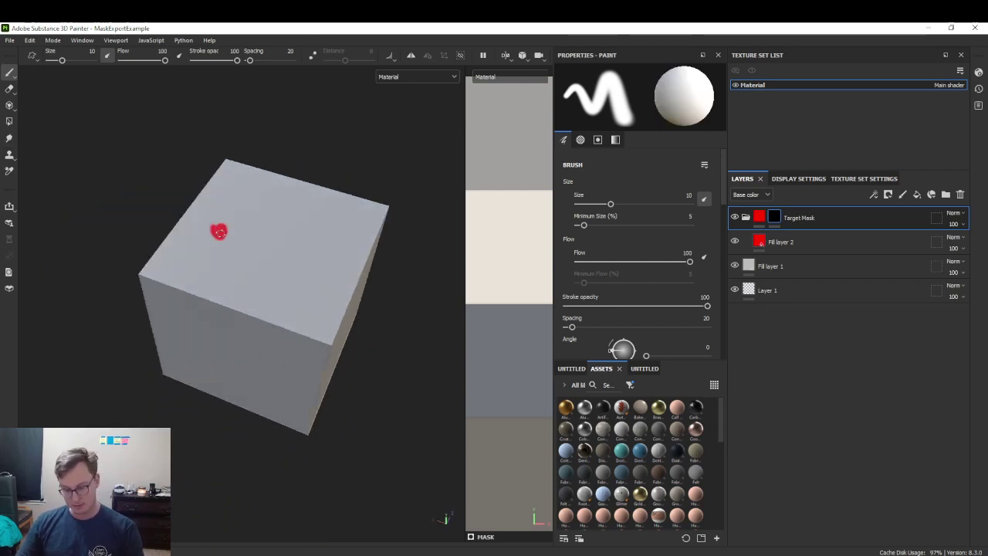
pyautogui.keyDown('ctrl'); pyautogui.moveTo(219, 232); pyautogui.dragTo(219, 225, button='right'); pyautogui.keyUp('ctrl')
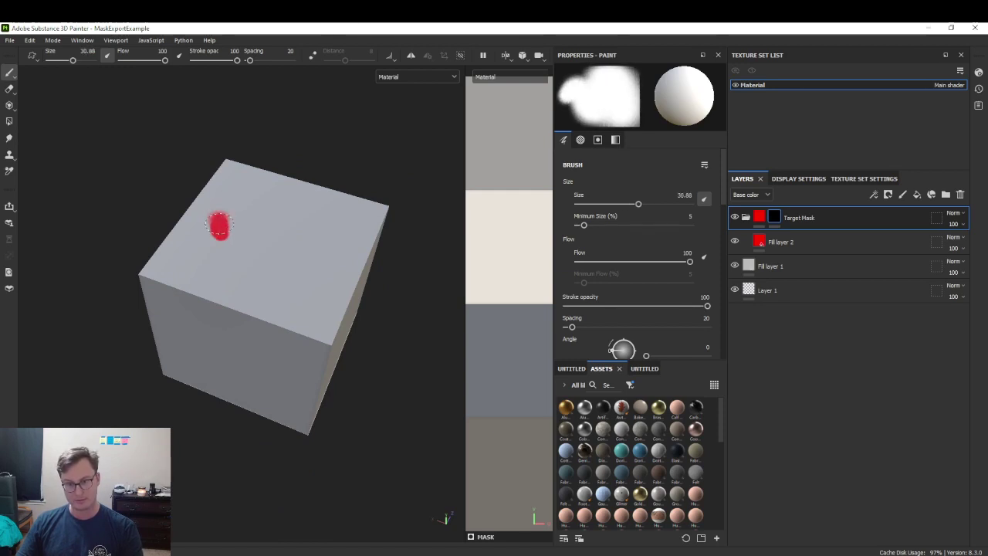
pyautogui.moveTo(219, 226)
pyautogui.mouseDown()
pyautogui.moveTo(215, 245)
pyautogui.moveTo(220, 235)
pyautogui.mouseUp()
pyautogui.hotkey('ctrl', 'z')
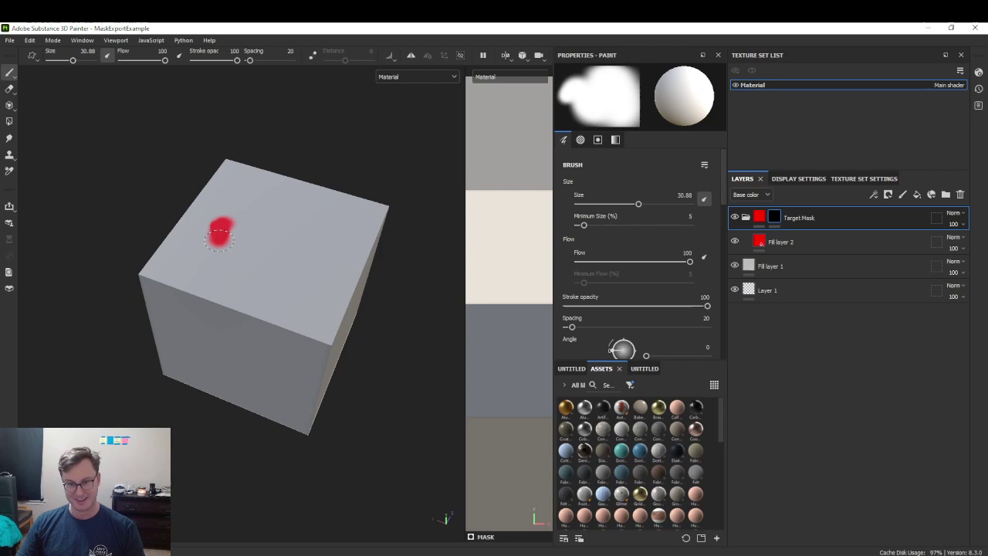
pyautogui.moveTo(282, 211); pyautogui.dragTo(283, 233)
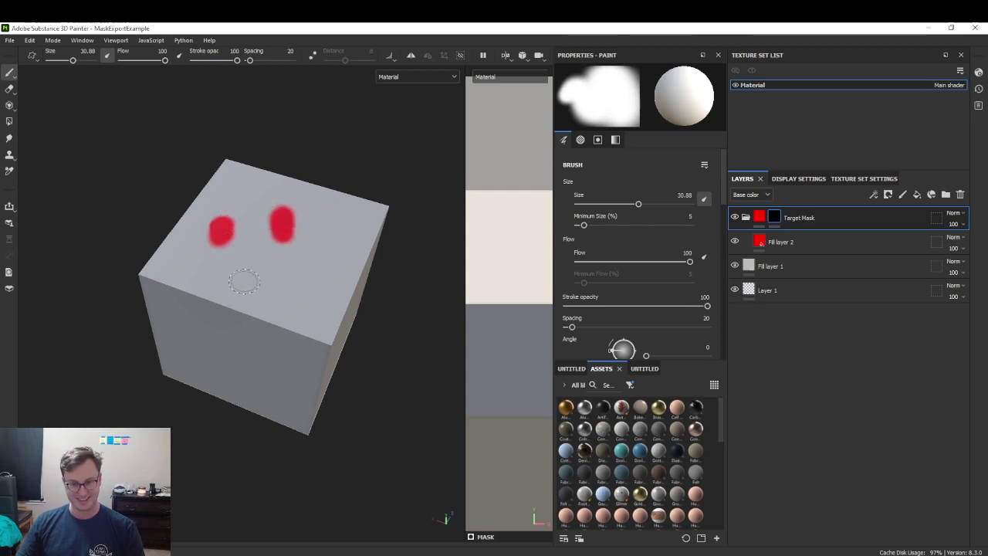
pyautogui.moveTo(207, 270)
pyautogui.mouseDown()
pyautogui.moveTo(298, 285)
pyautogui.moveTo(320, 247)
pyautogui.mouseUp()
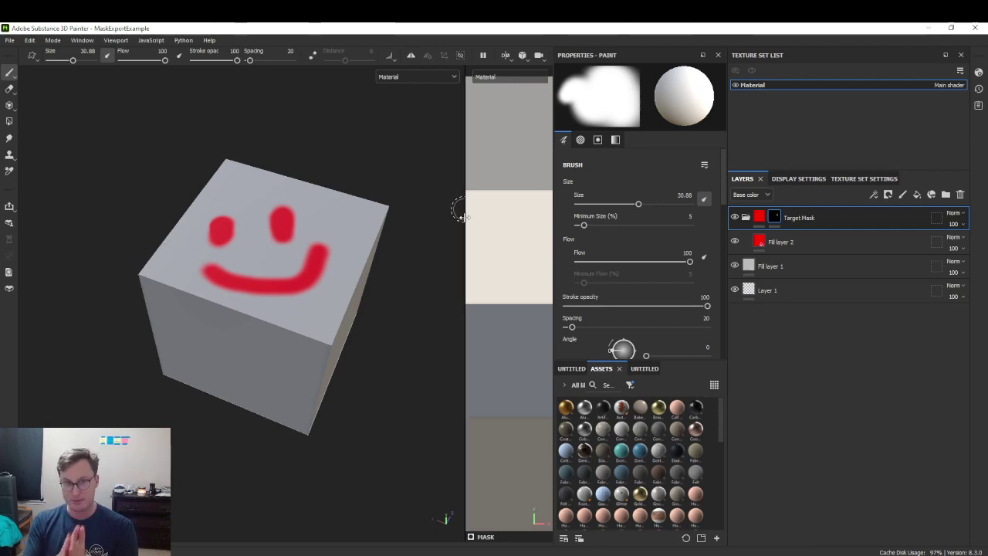
# Enable the user0 channel on Fill layer 2 so it writes a User0 value of 1.
pyautogui.click(764, 242)
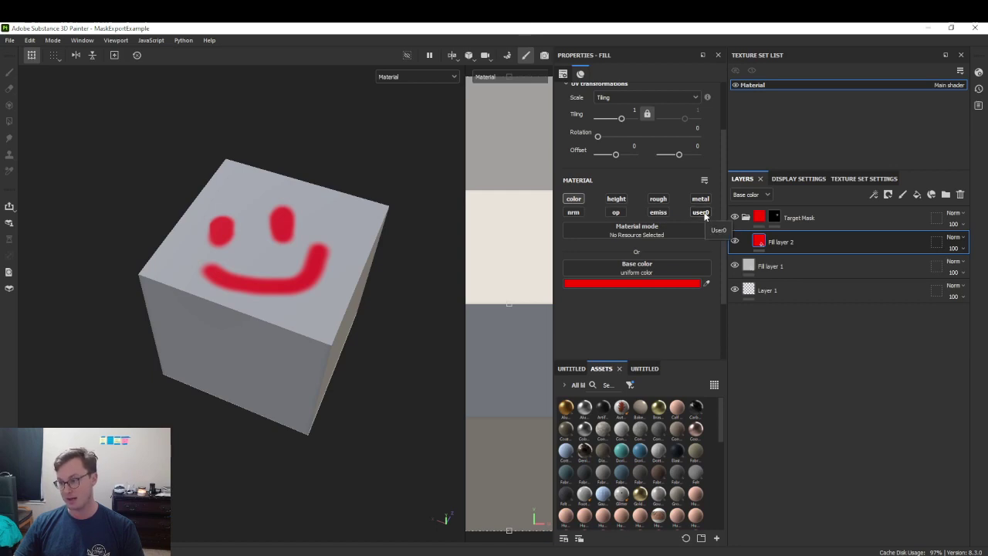
pyautogui.click(704, 214)
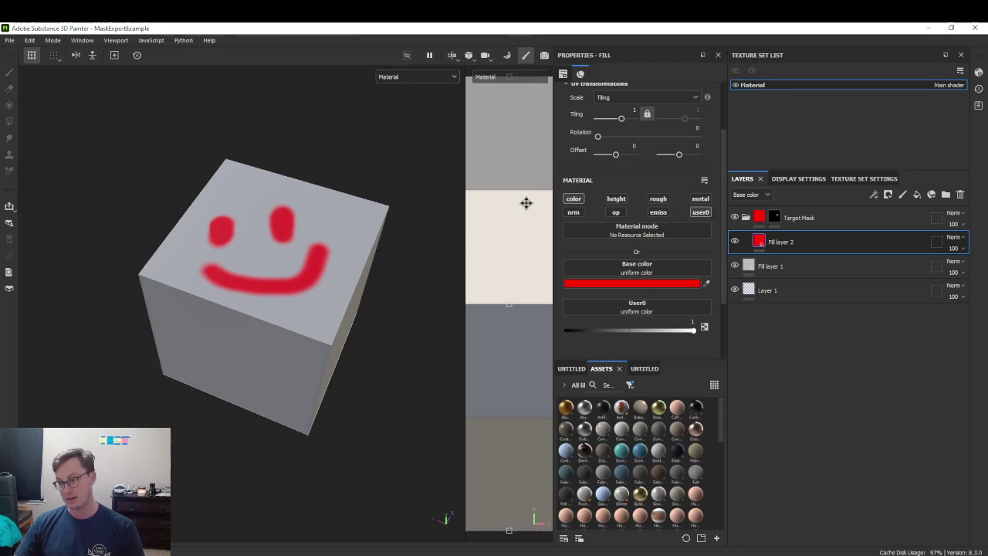
pyautogui.click(422, 82)
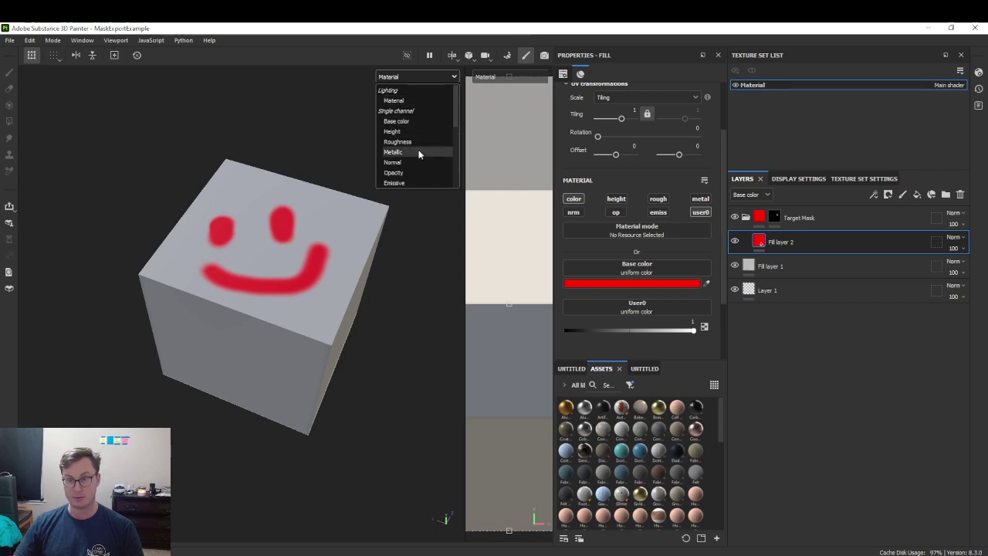
# Display the User0 channel in the viewport, then open File > Export Textures.
pyautogui.scroll(-5, 419, 153)
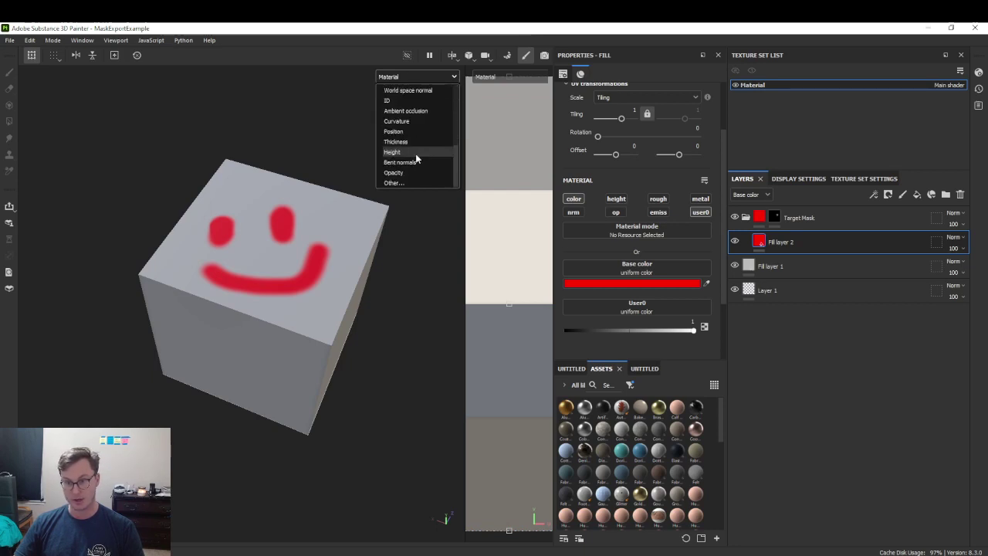
pyautogui.scroll(5, 410, 157)
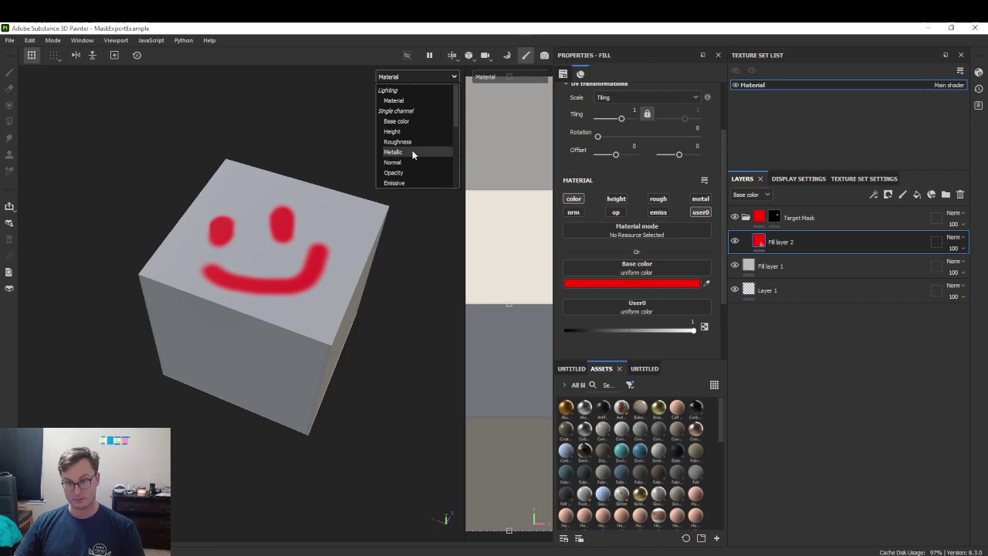
pyautogui.scroll(-3, 412, 154)
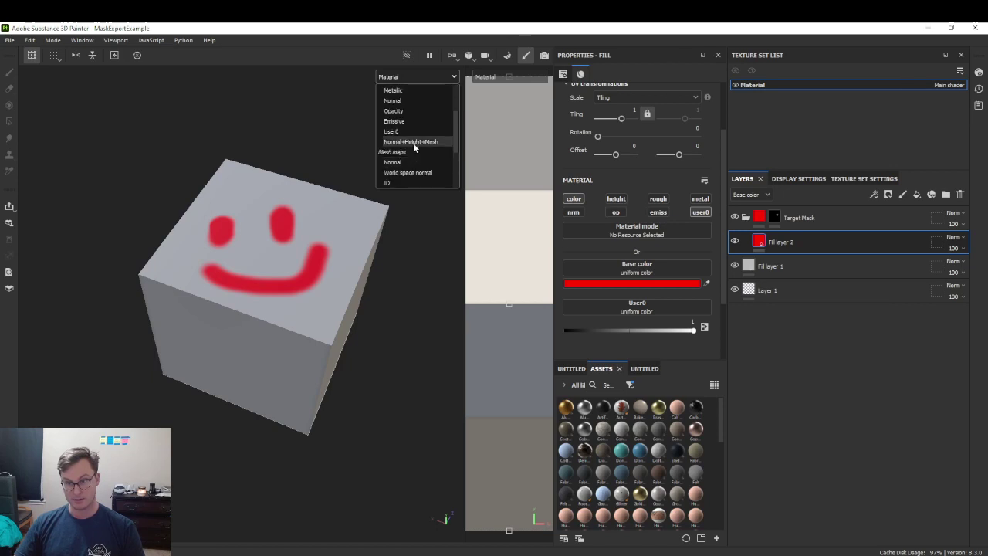
pyautogui.click(412, 136)
pyautogui.keyDown('alt'); pyautogui.moveTo(296, 291); pyautogui.dragTo(315, 261); pyautogui.keyUp('alt')
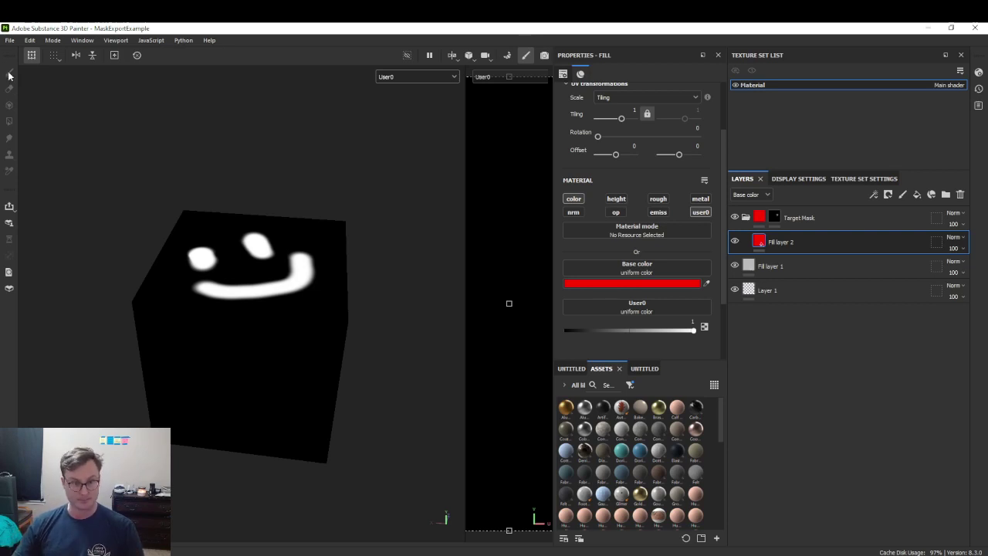
pyautogui.click(10, 40)
pyautogui.click(46, 185)
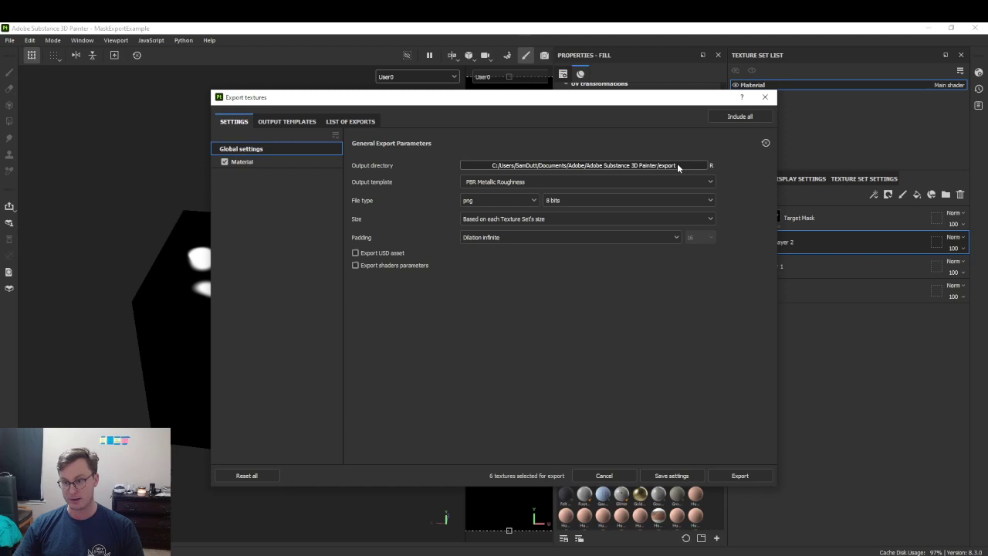
# Set the output directory to a new Export folder inside the Substance Painter project folder.
pyautogui.click(677, 165)
pyautogui.click(525, 131)
pyautogui.write('D:\\2023\\Tutorial\\Substance Painter Mask Export\\Substance Painter')
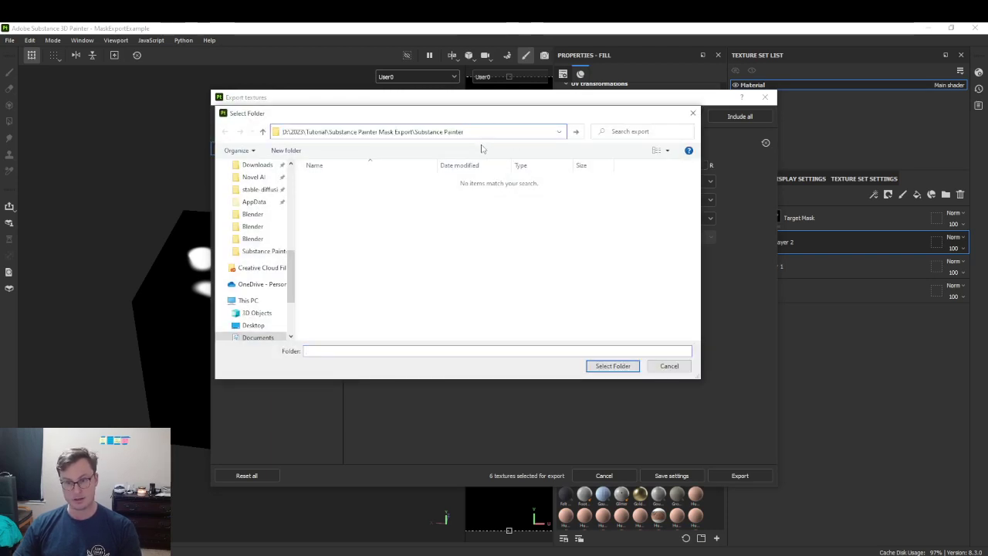
pyautogui.press('Return')
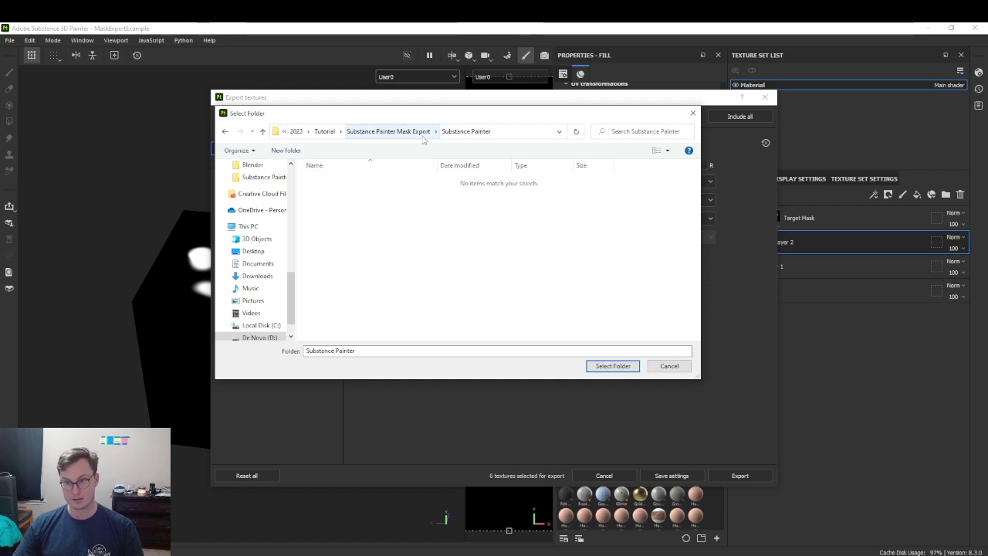
pyautogui.click(296, 153)
pyautogui.write('Export')
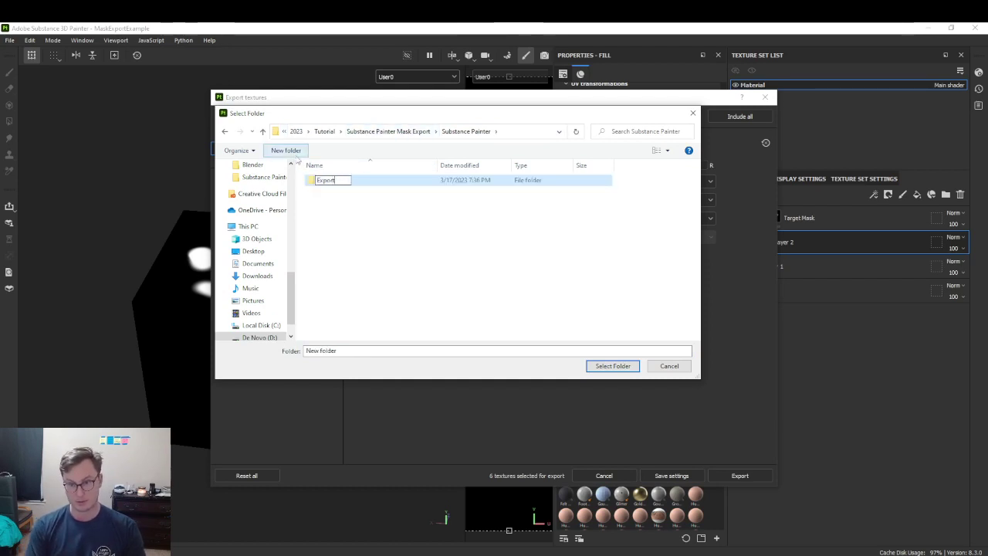
pyautogui.press('Return')
pyautogui.press('Return')
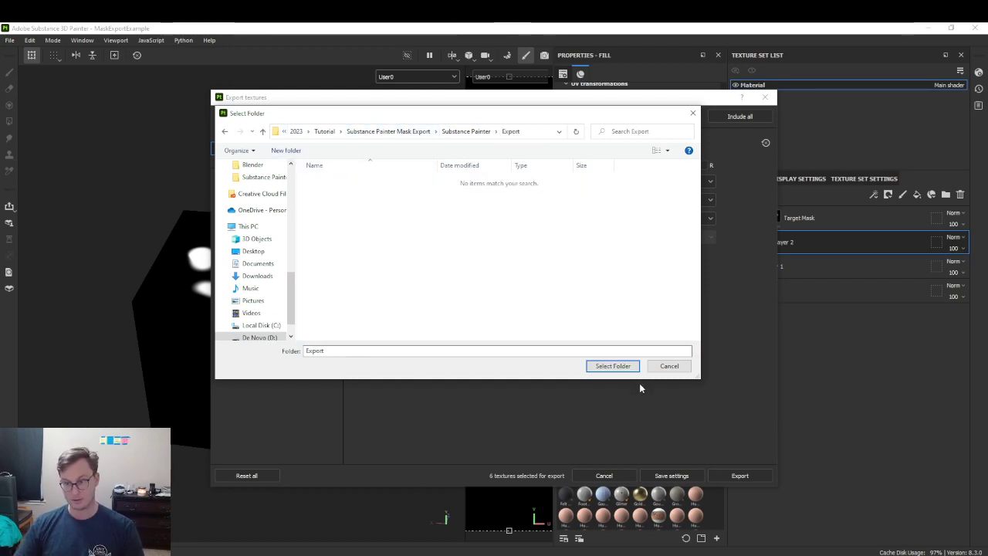
pyautogui.click(613, 366)
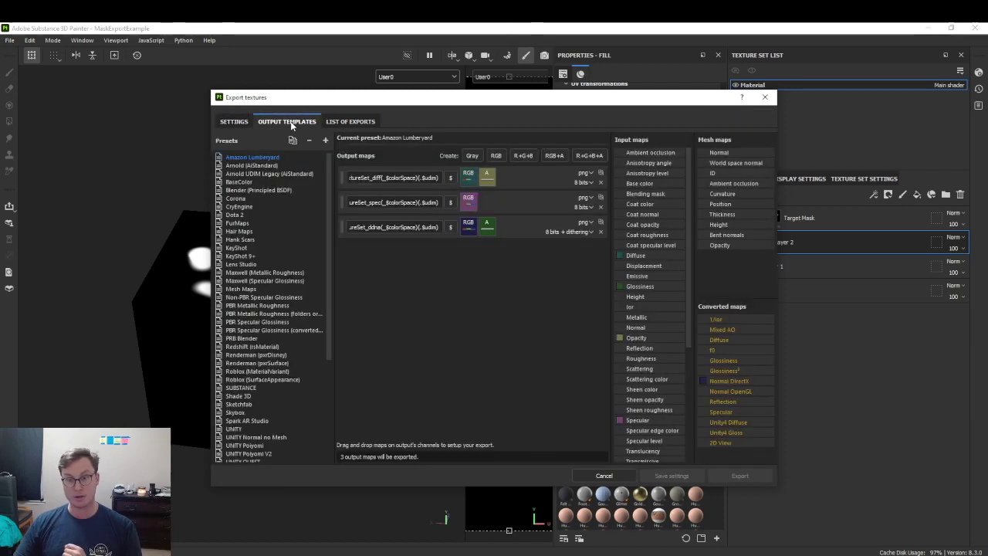
# Duplicate the PBR Metallic Roughness preset and add a new grayscale output map.
pyautogui.scroll(-5, 286, 256)
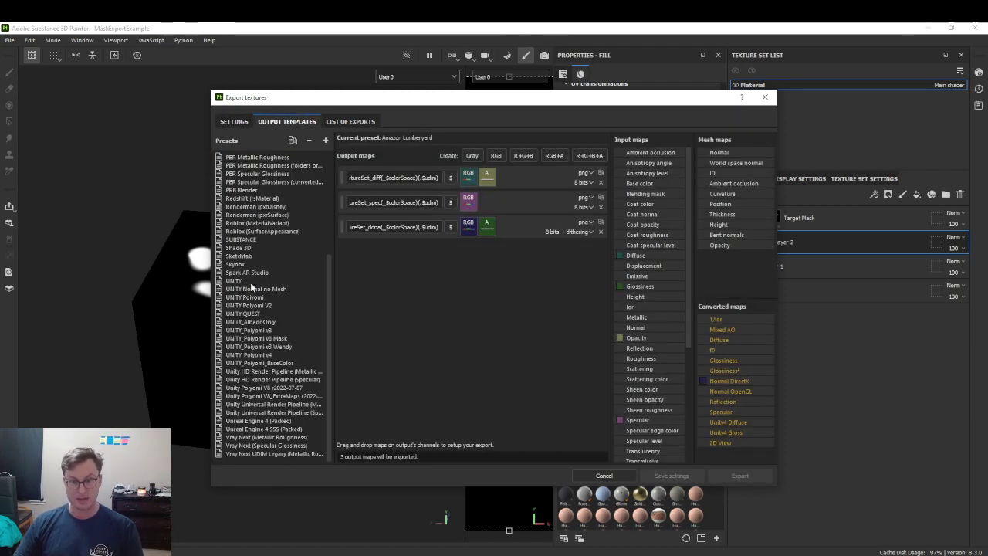
pyautogui.scroll(2, 254, 284)
pyautogui.click(258, 207)
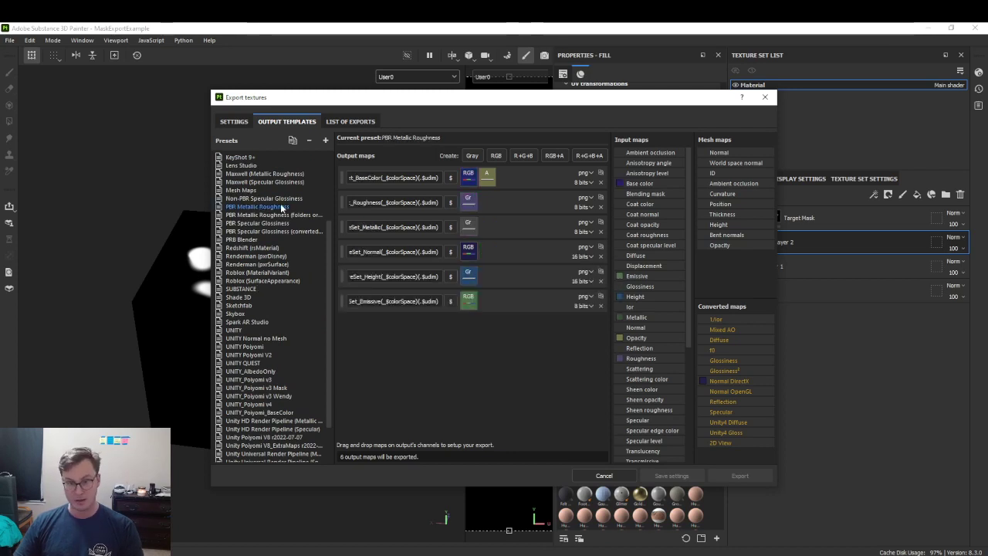
pyautogui.click(293, 141)
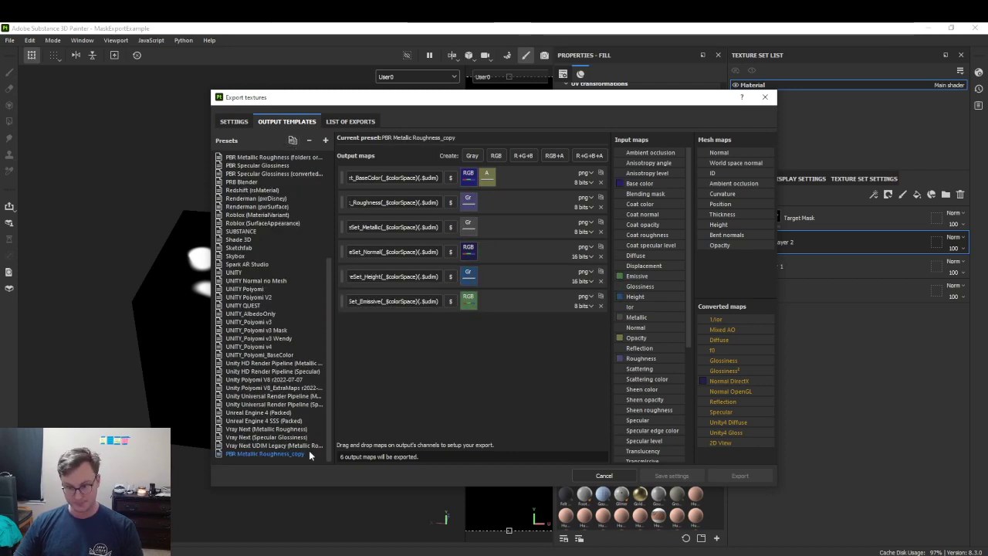
pyautogui.click(472, 156)
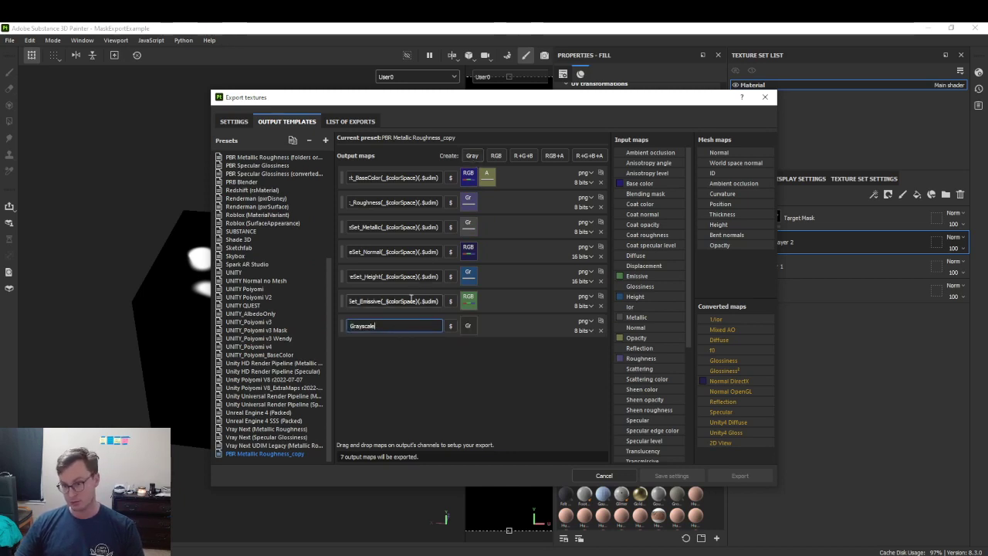
# Name the new output textureSet_User0, based on the Emissive name pattern.
pyautogui.doubleClick(412, 301)
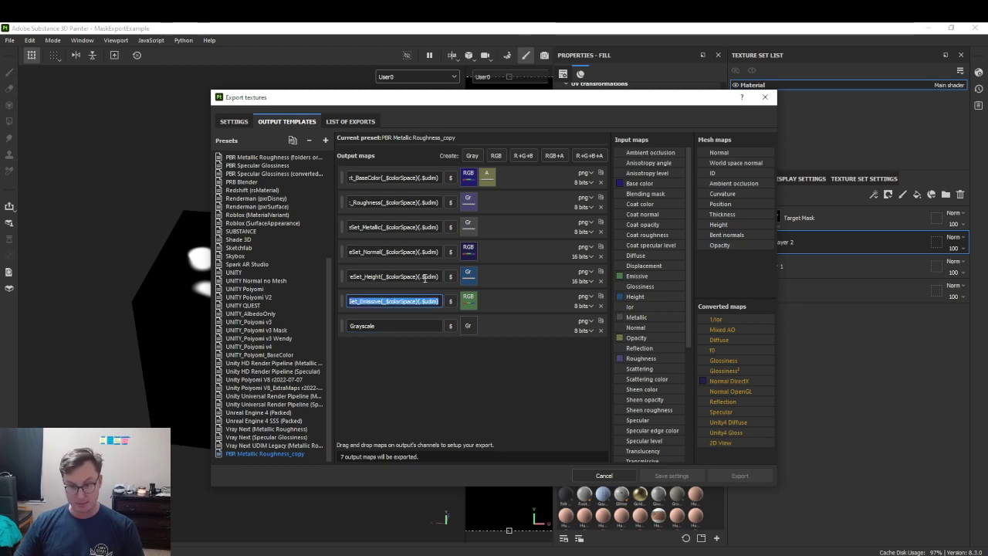
pyautogui.click(393, 325)
pyautogui.hotkey('ctrl', 'a')
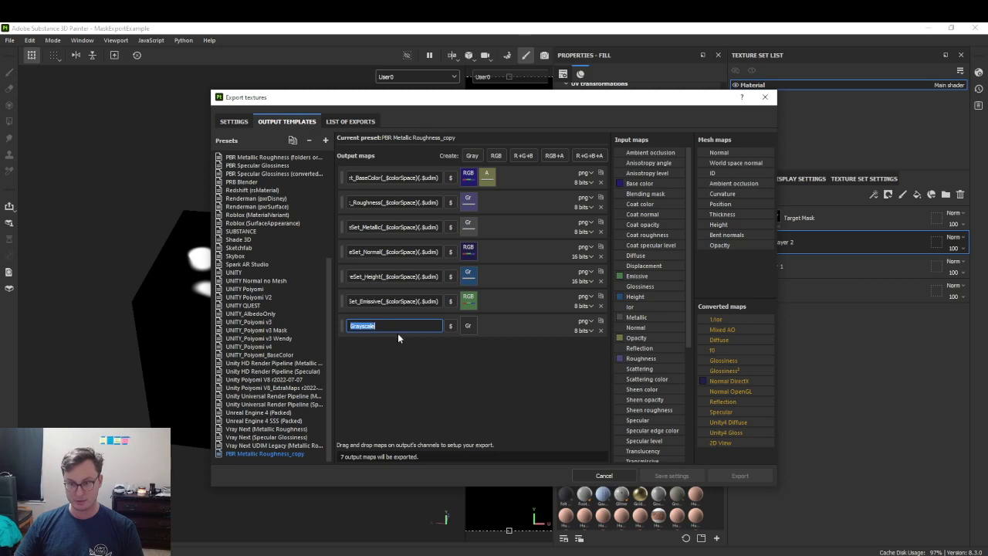
pyautogui.write('$mesh_$textureSet_Emissive(_$colorSpace)(.$udim)')
pyautogui.click(379, 325)
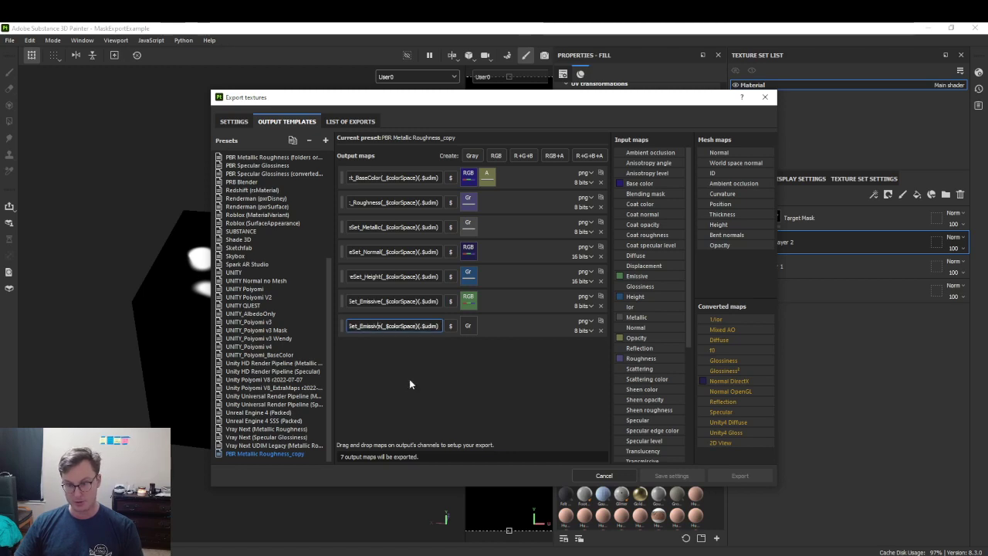
pyautogui.press('BackSpace')
pyautogui.press('BackSpace')
pyautogui.press('BackSpace')
pyautogui.press('BackSpace')
pyautogui.press('BackSpace')
pyautogui.press('BackSpace')
pyautogui.press('BackSpace')
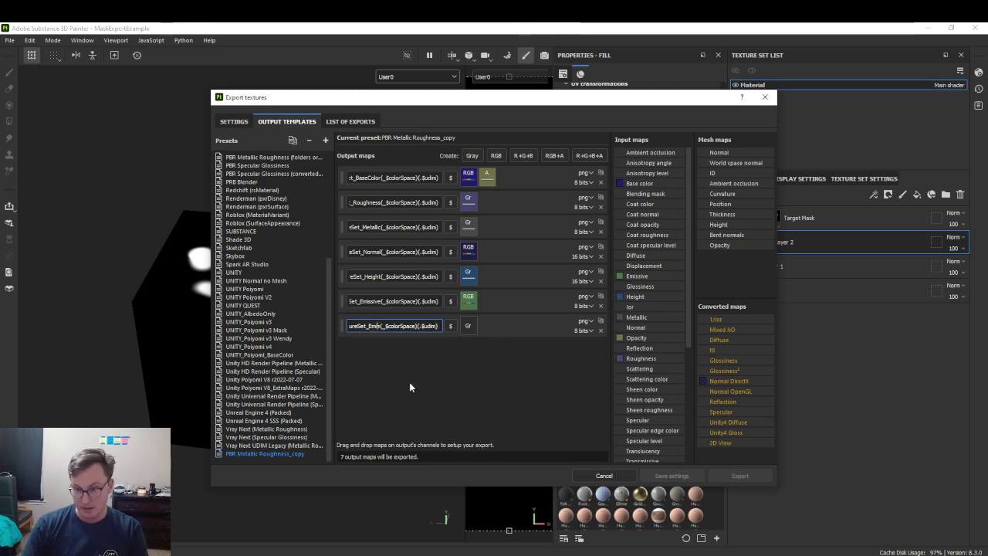
pyautogui.press('BackSpace')
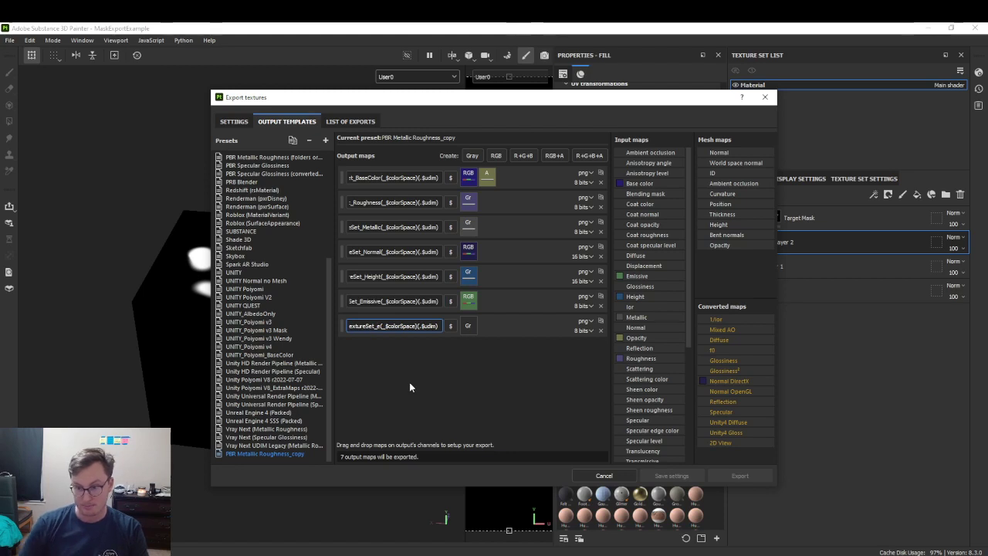
pyautogui.write('User0')
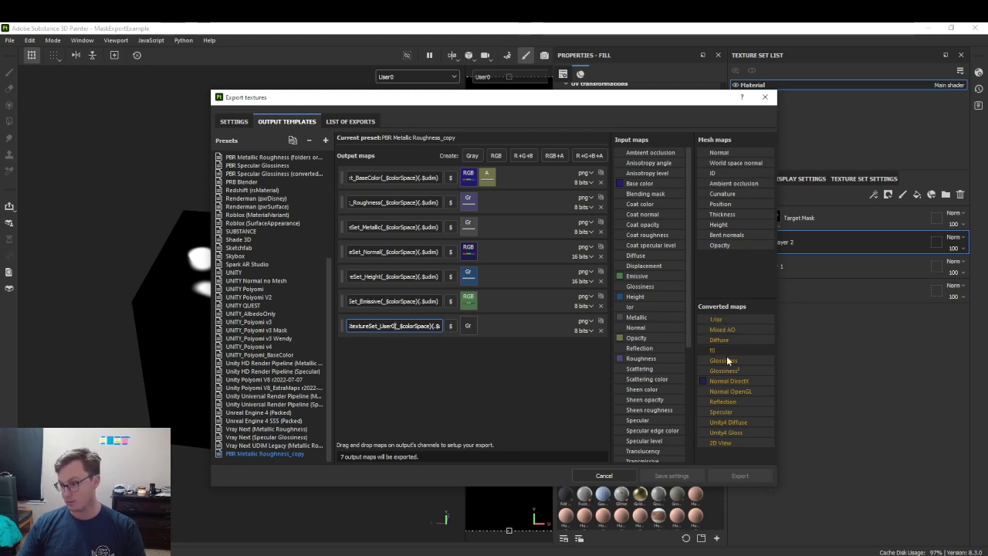
# Feed the new output from User0's gray channel.
pyautogui.scroll(-5, 685, 308)
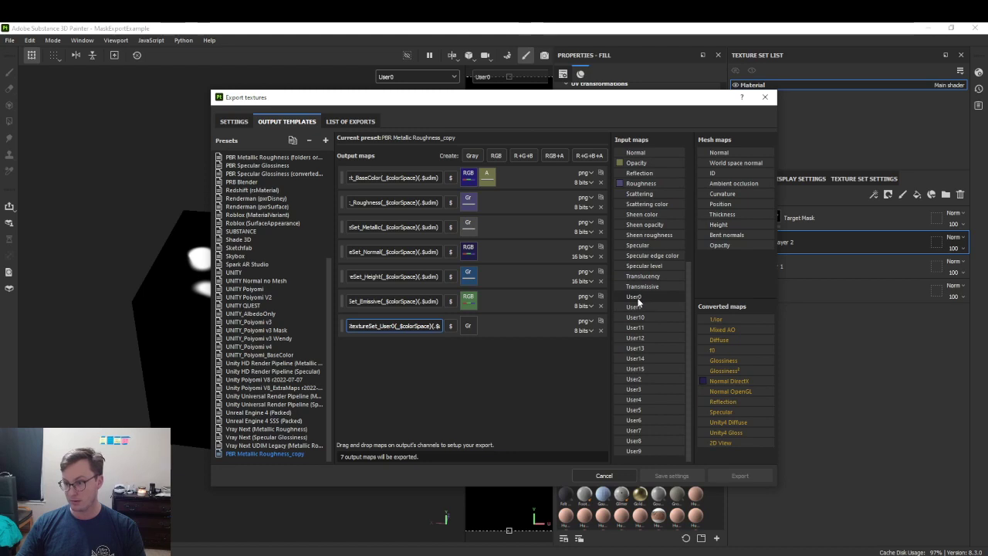
pyautogui.moveTo(636, 298); pyautogui.dragTo(469, 325)
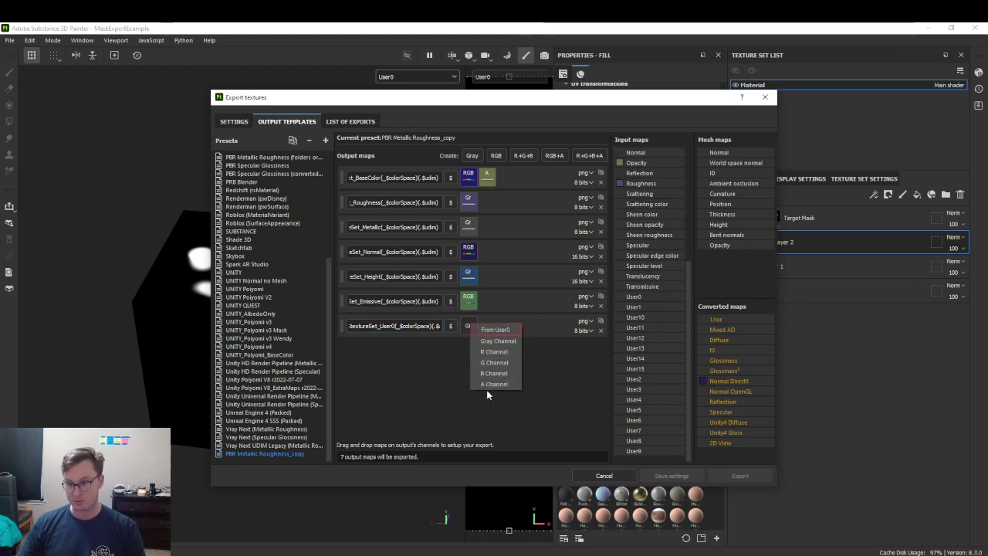
pyautogui.click(492, 341)
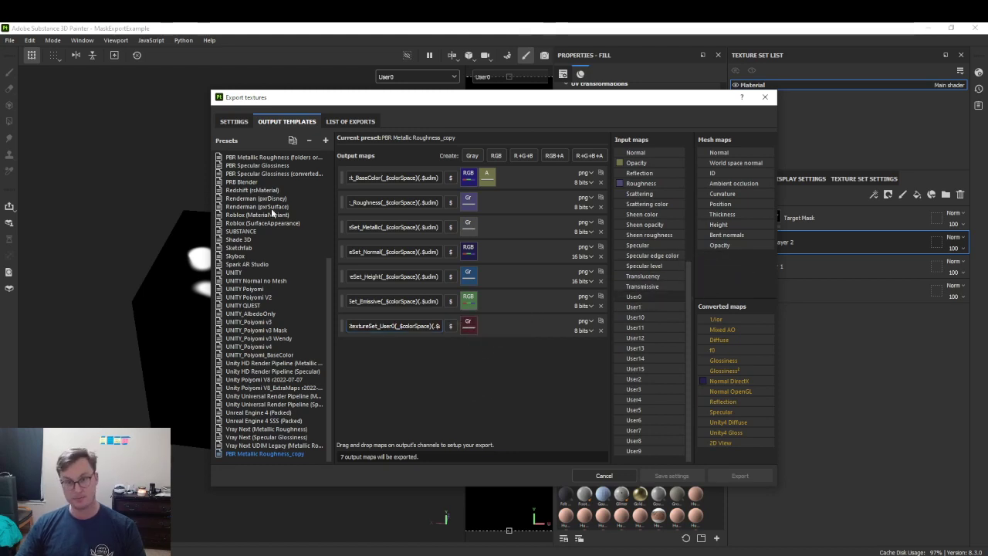
# Export the textures using the PBR Metallic Roughness_copy output template and save the export settings.
pyautogui.click(233, 122)
pyautogui.click(510, 184)
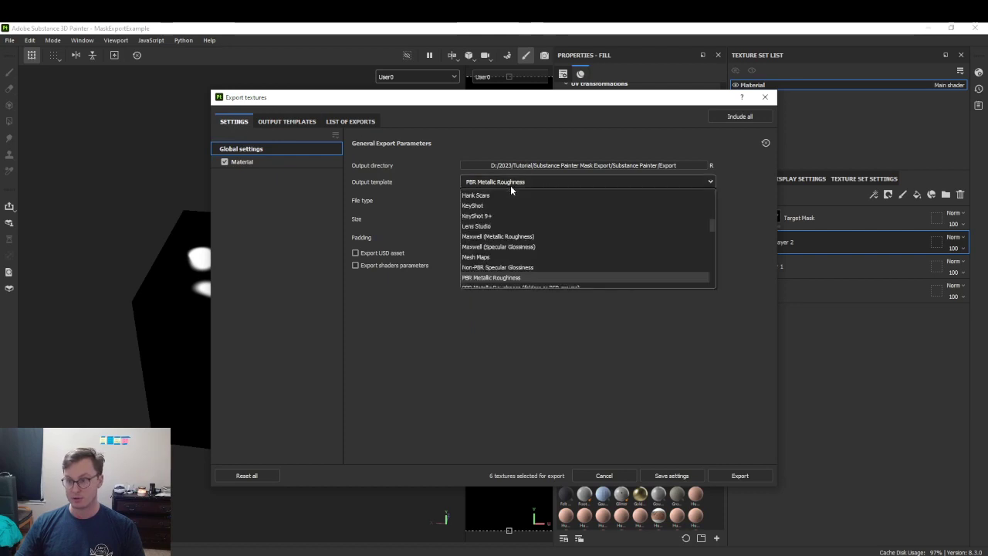
pyautogui.scroll(-3, 511, 239)
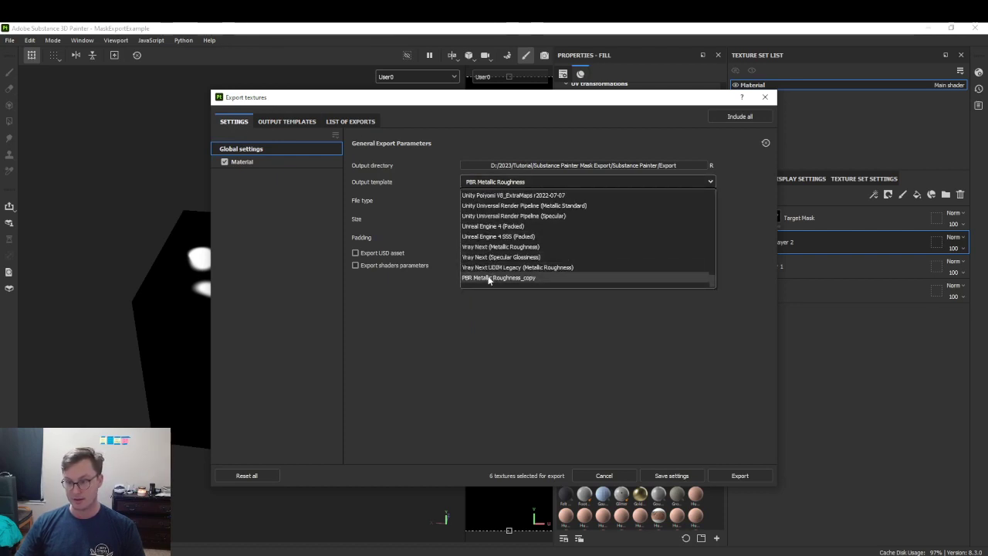
pyautogui.click(488, 276)
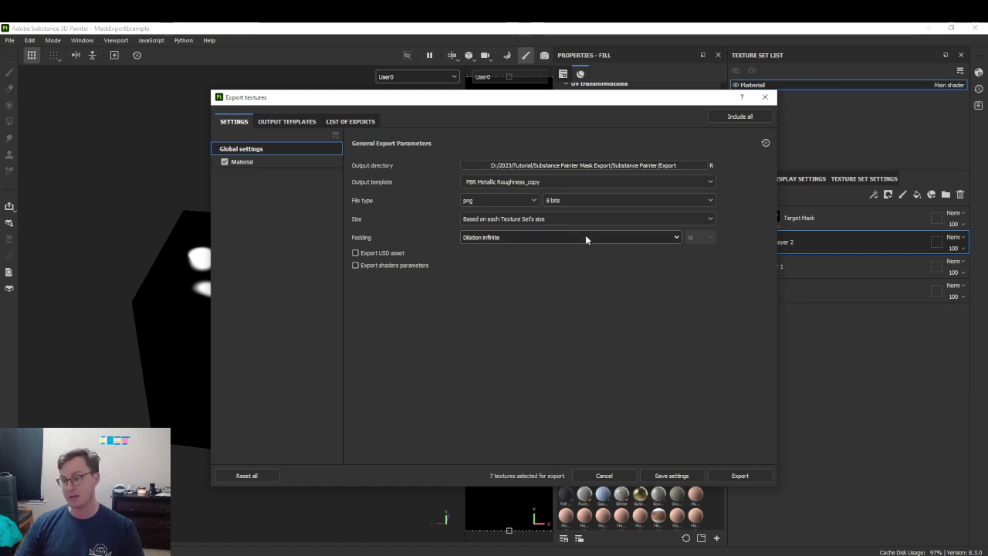
pyautogui.click(747, 477)
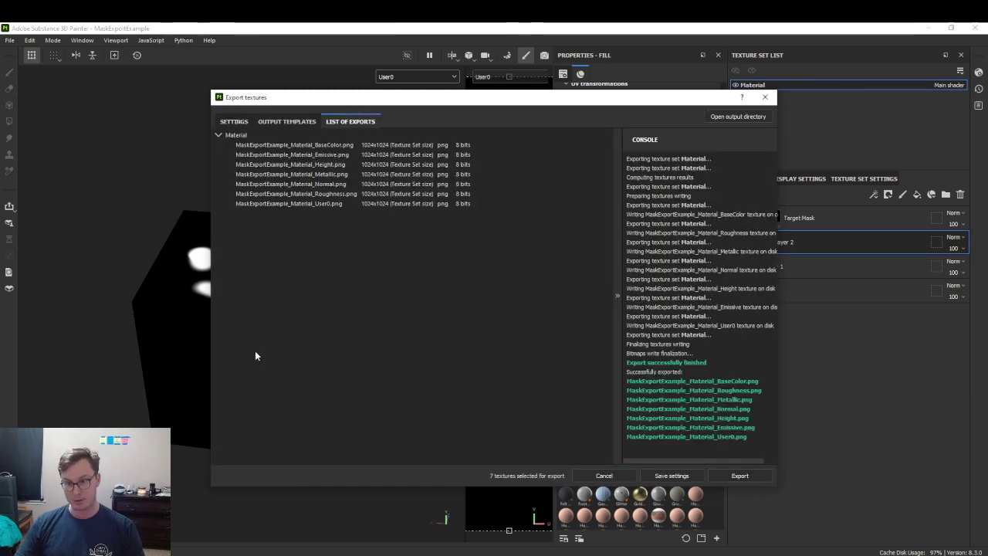
pyautogui.click(671, 476)
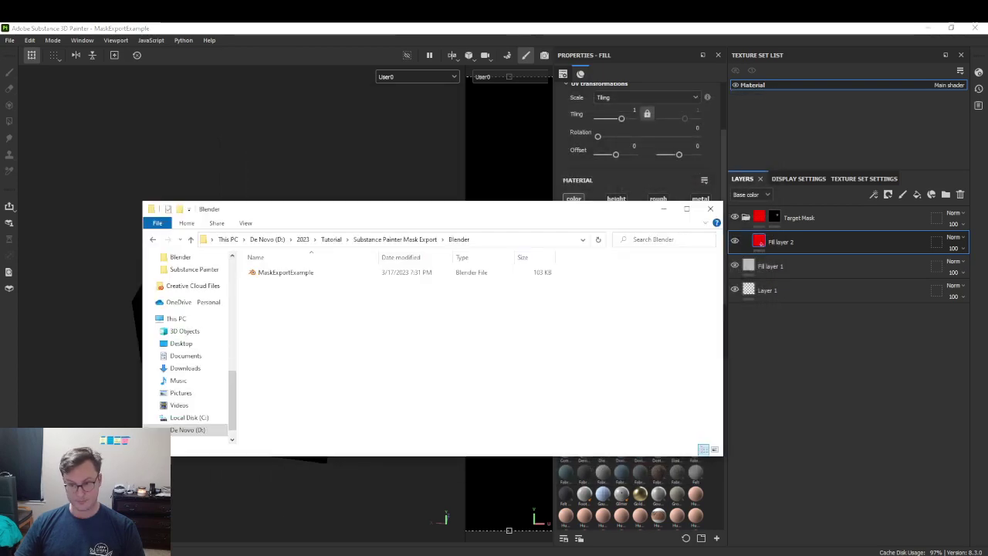
# Navigate from Substance Painter Mask Export into the Substance Painter > Export folder.
pyautogui.click(395, 240)
pyautogui.doubleClick(283, 283)
pyautogui.doubleClick(272, 267)
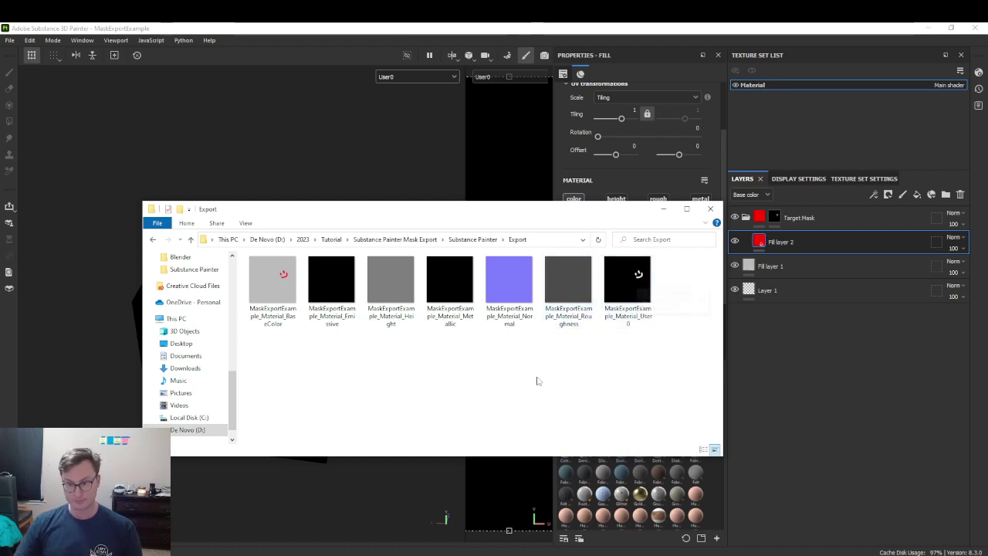
# Switch the Export folder view to Large icons to preview the seven textures.
pyautogui.rightClick(515, 400)
pyautogui.moveTo(421, 238)
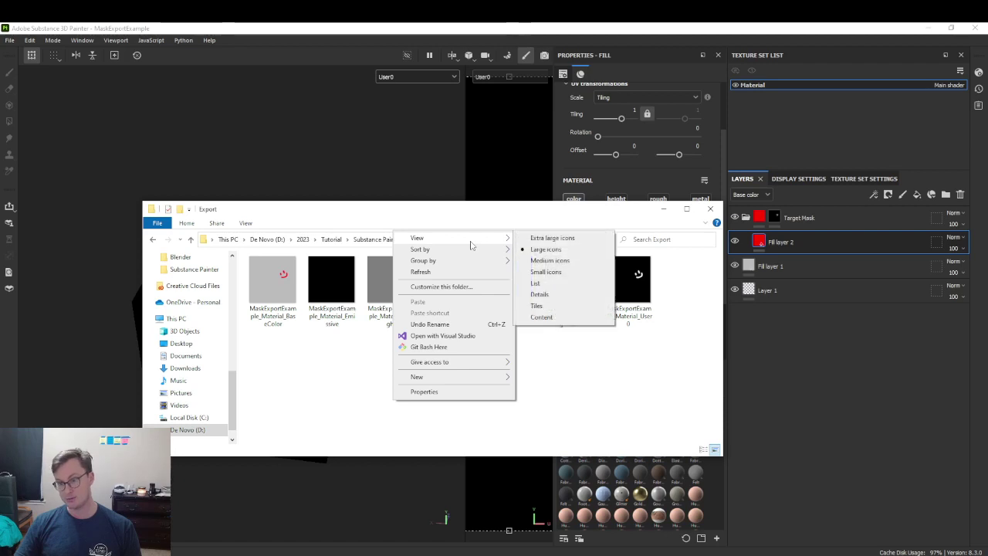
pyautogui.click(571, 248)
pyautogui.scroll(-3, 541, 287)
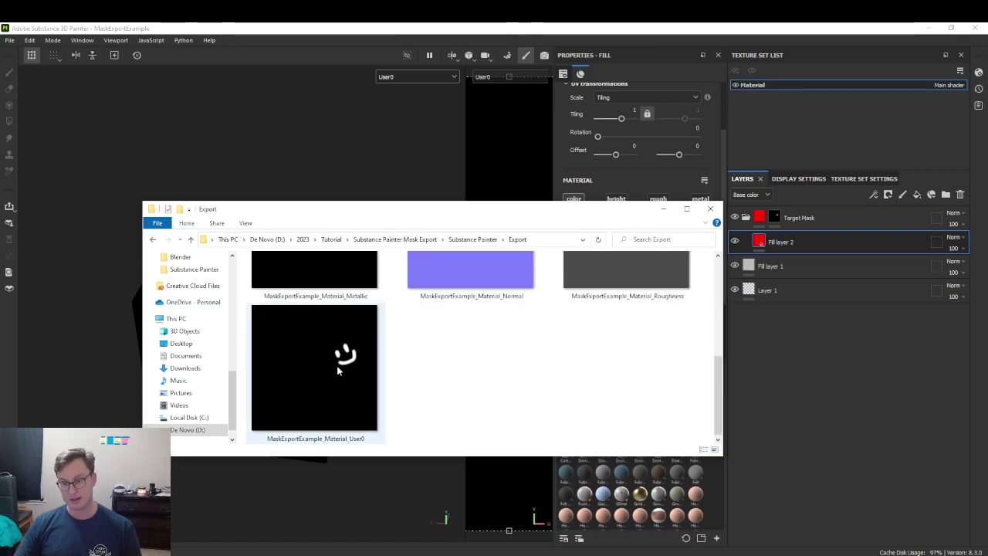